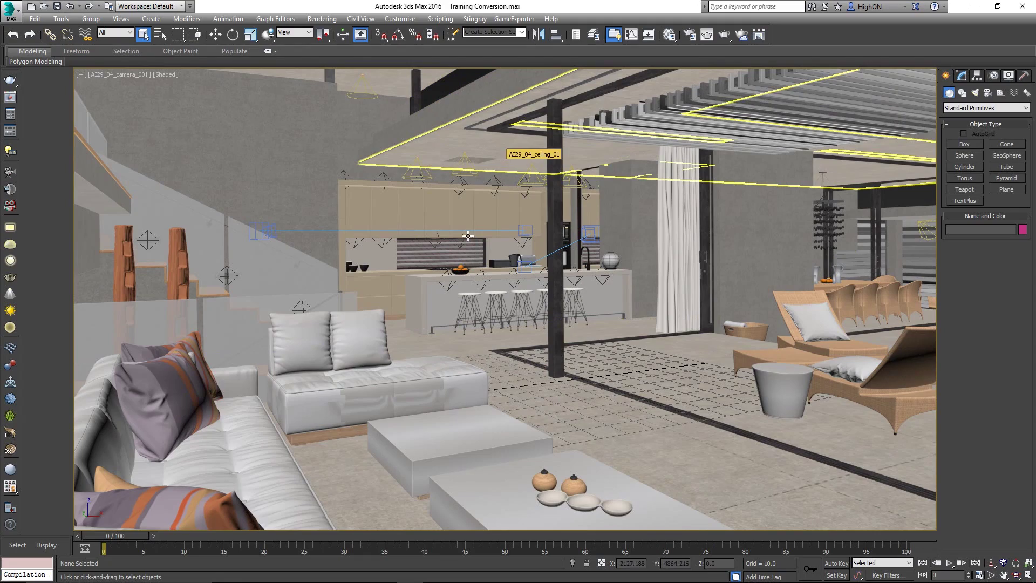
# Step: Connect 3ds Max to the running Stingray Editor with the Quick_Start_Stingray project and check the level there
pyautogui.moveTo(513, 243); pyautogui.dragTo(524, 231, button='middle')
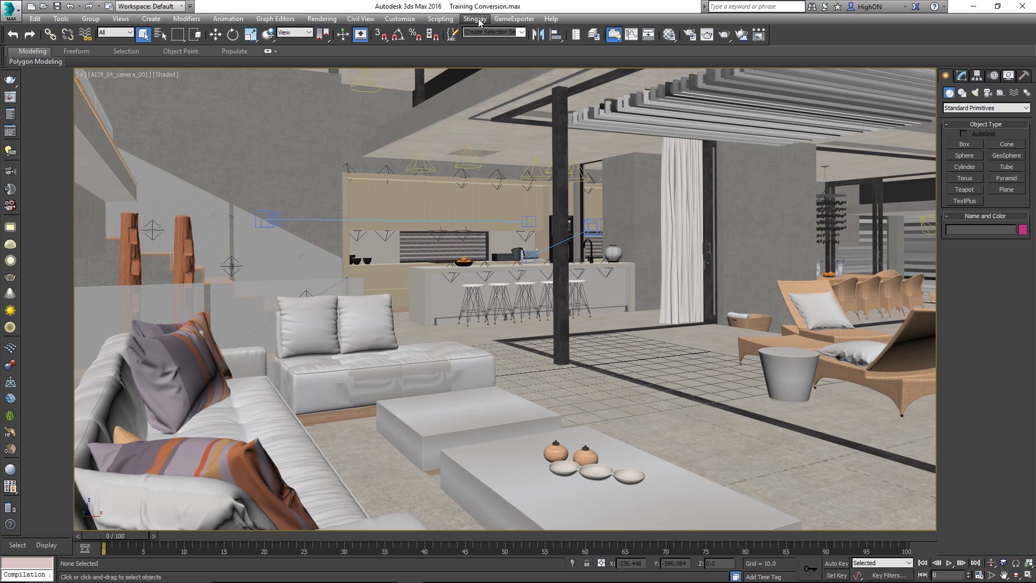
pyautogui.click(475, 19)
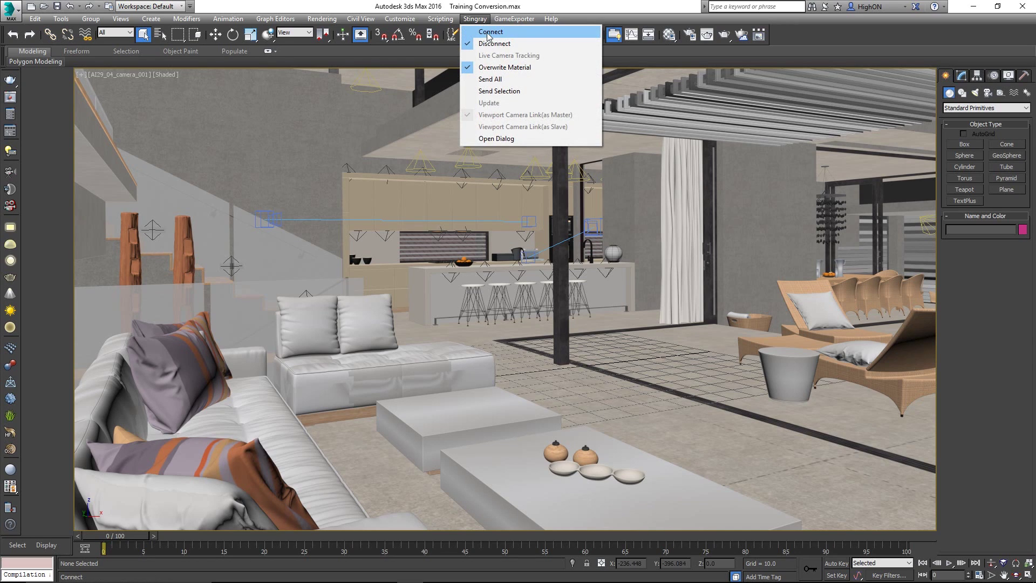
pyautogui.moveTo(421, 580)
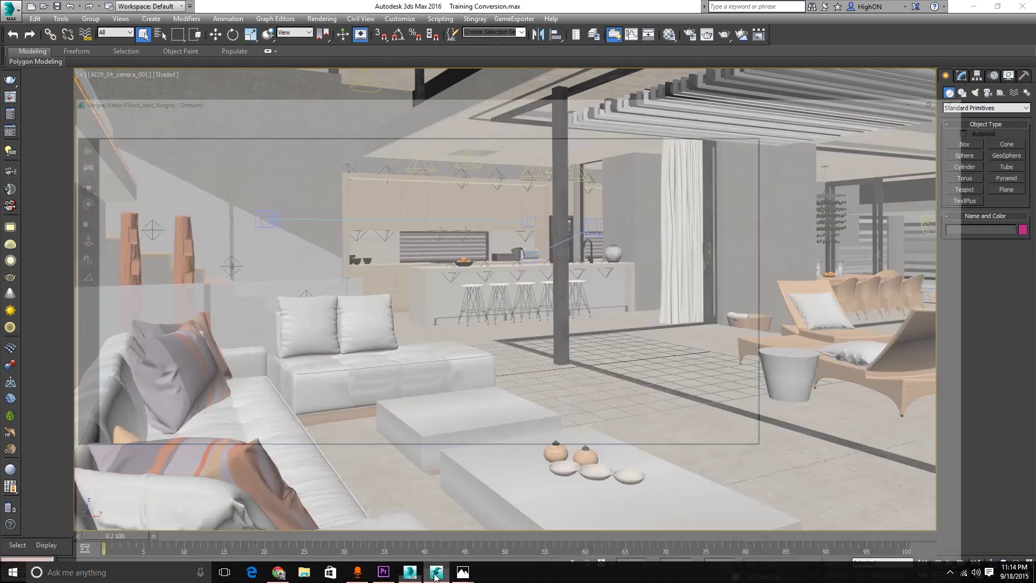
pyautogui.click(434, 510)
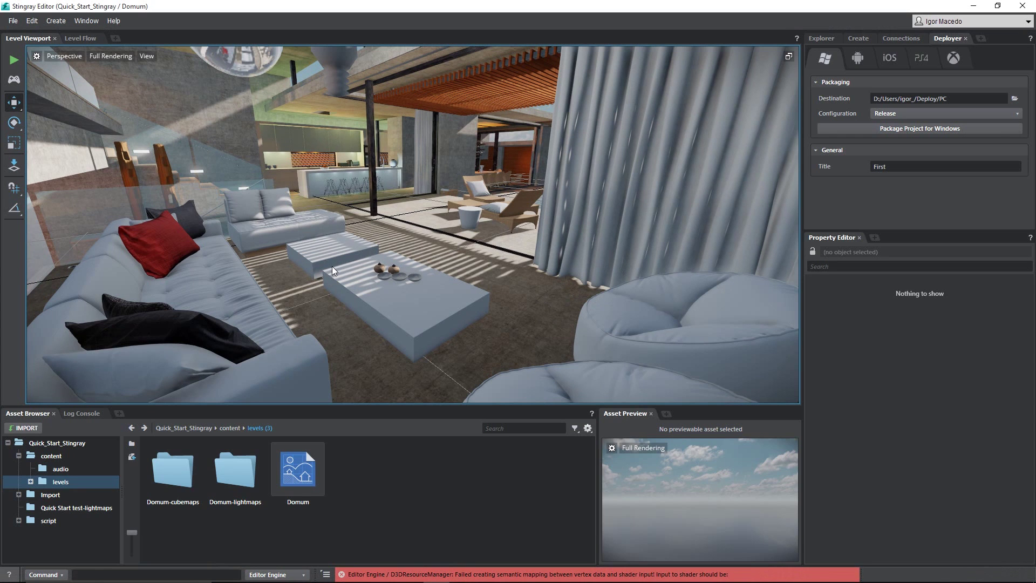
pyautogui.hotkey('alt', 'Tab')
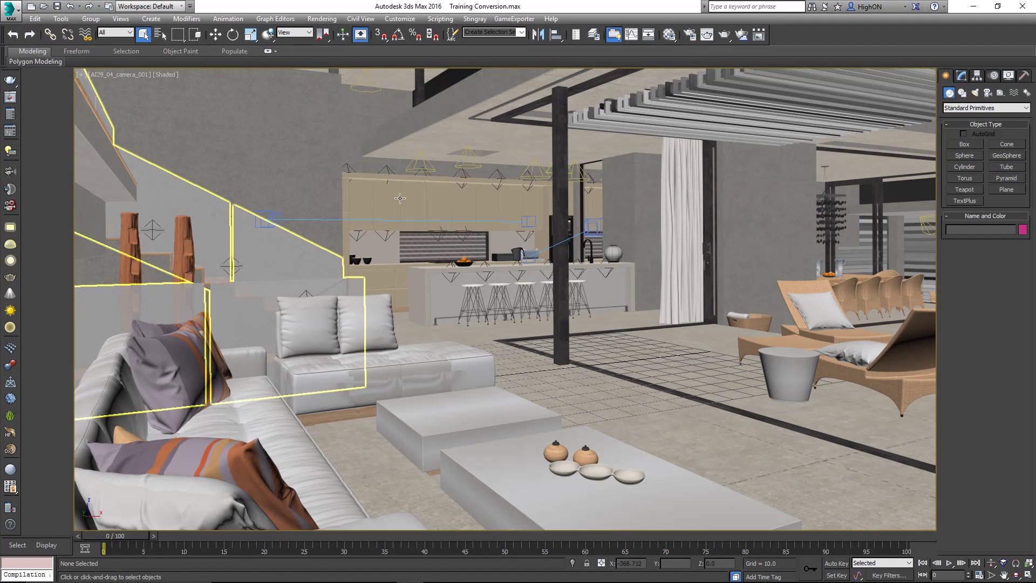
pyautogui.click(475, 19)
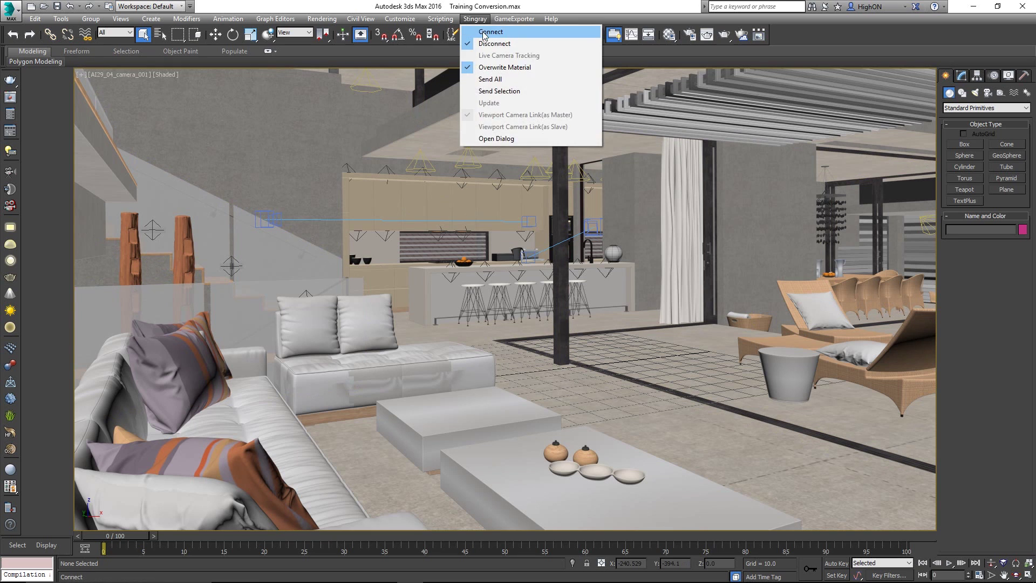
pyautogui.press('Escape')
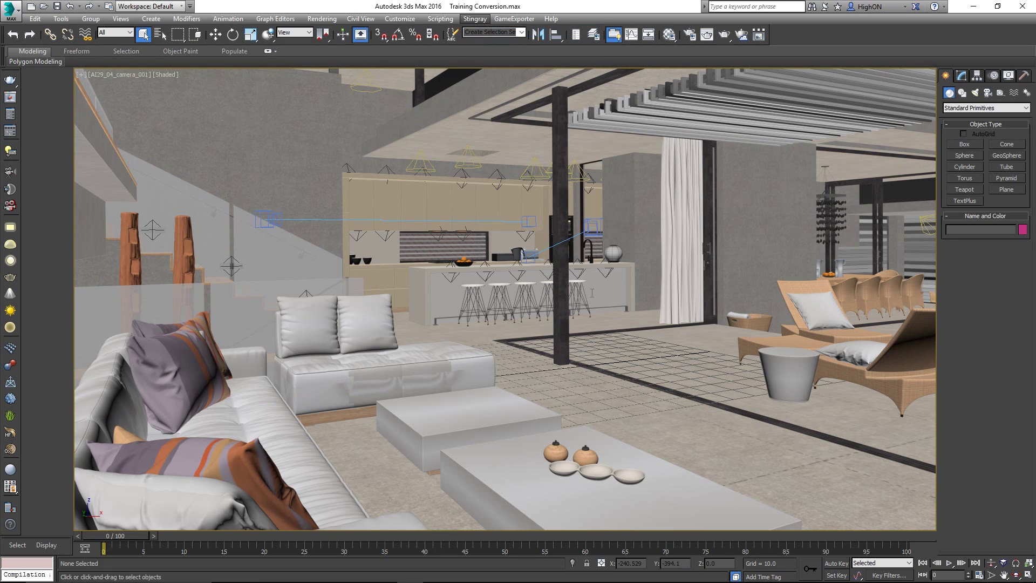
pyautogui.hotkey('alt', 'Tab')
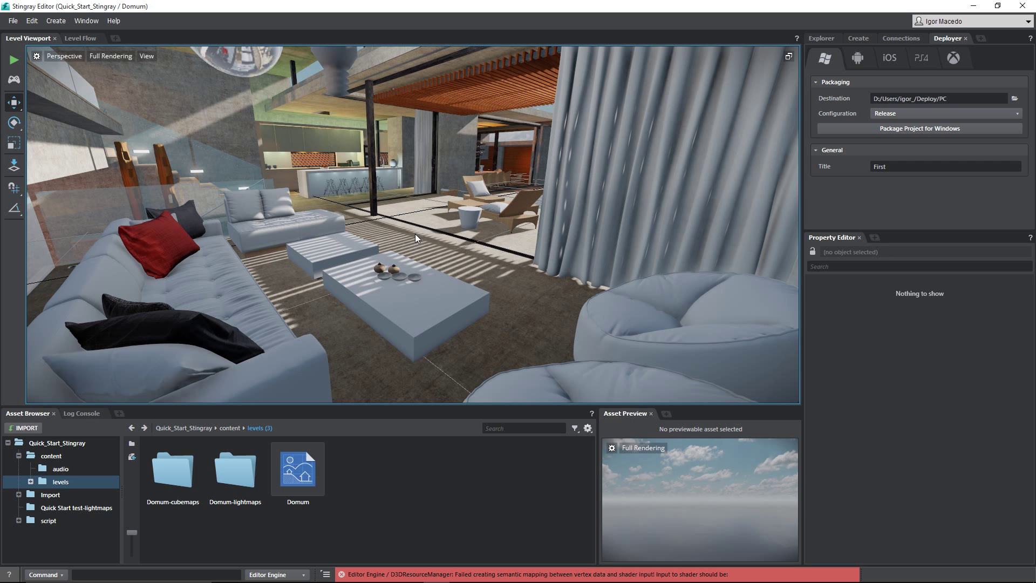
# Step: Switch to 3ds Max, delete the coffee table in the living room, and undo the deletion
pyautogui.hotkey('alt', 'Tab')
pyautogui.click(482, 402)
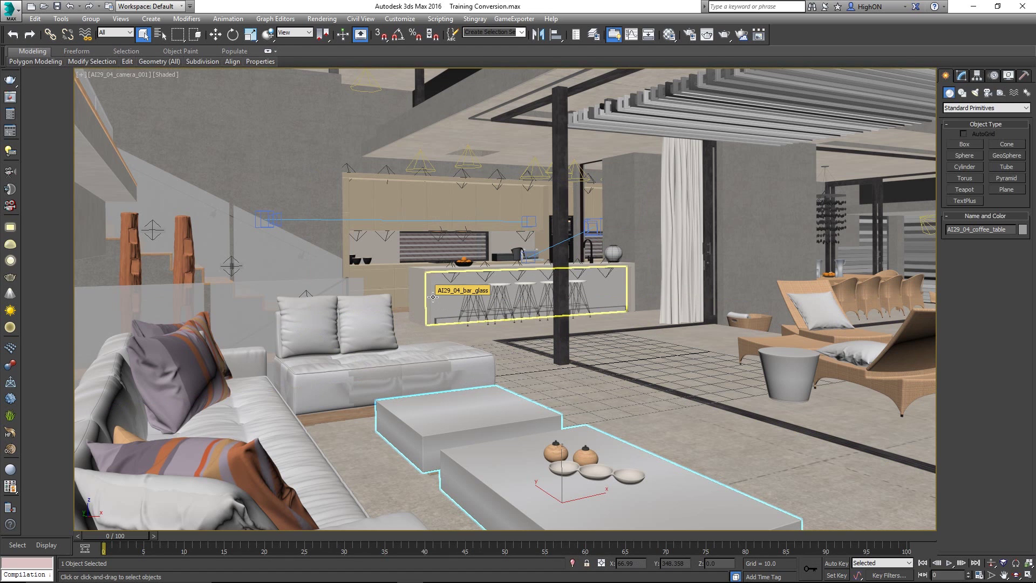
pyautogui.press('Delete')
pyautogui.click(477, 20)
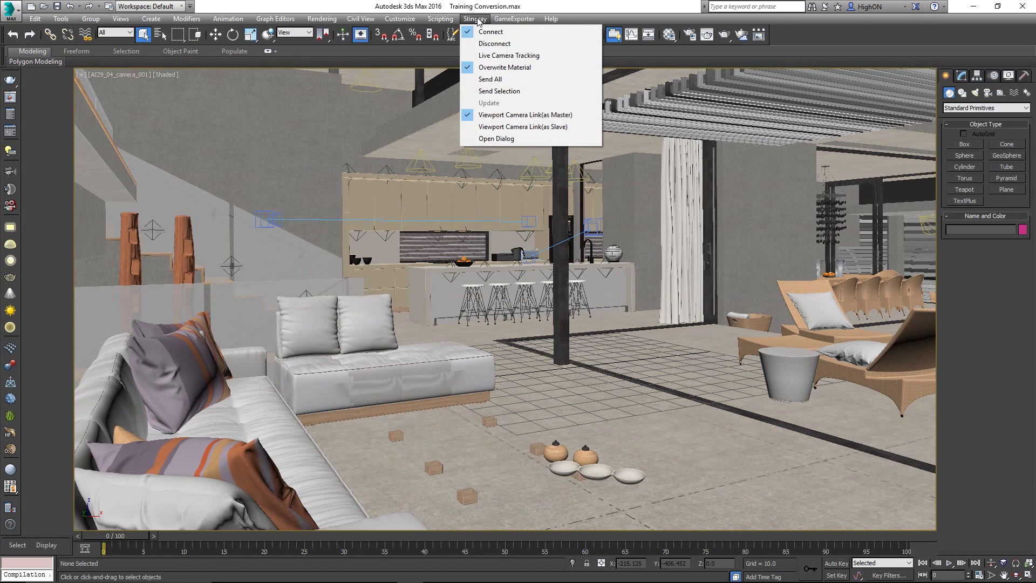
pyautogui.click(499, 91)
pyautogui.click(376, 105)
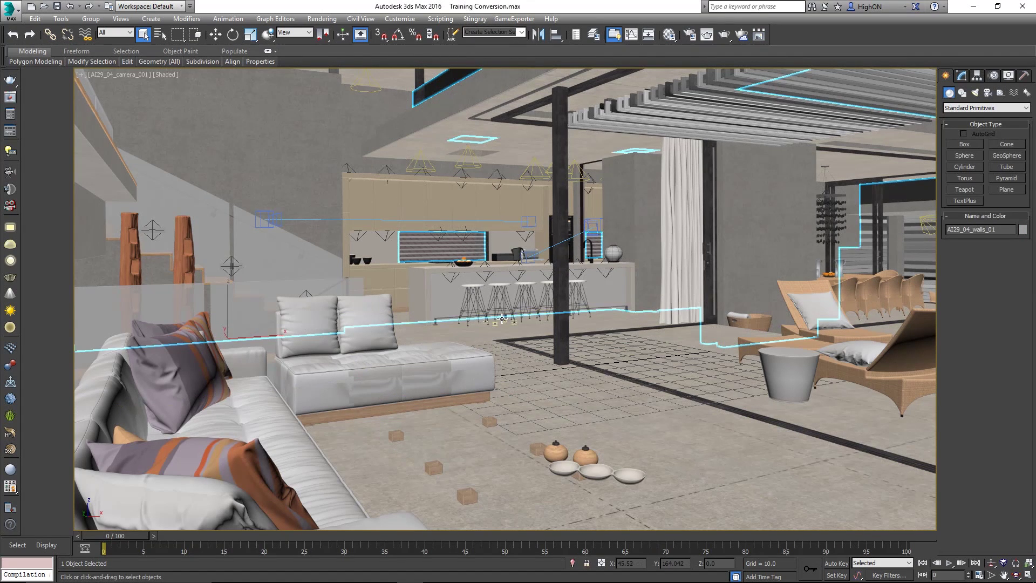
pyautogui.click(526, 402)
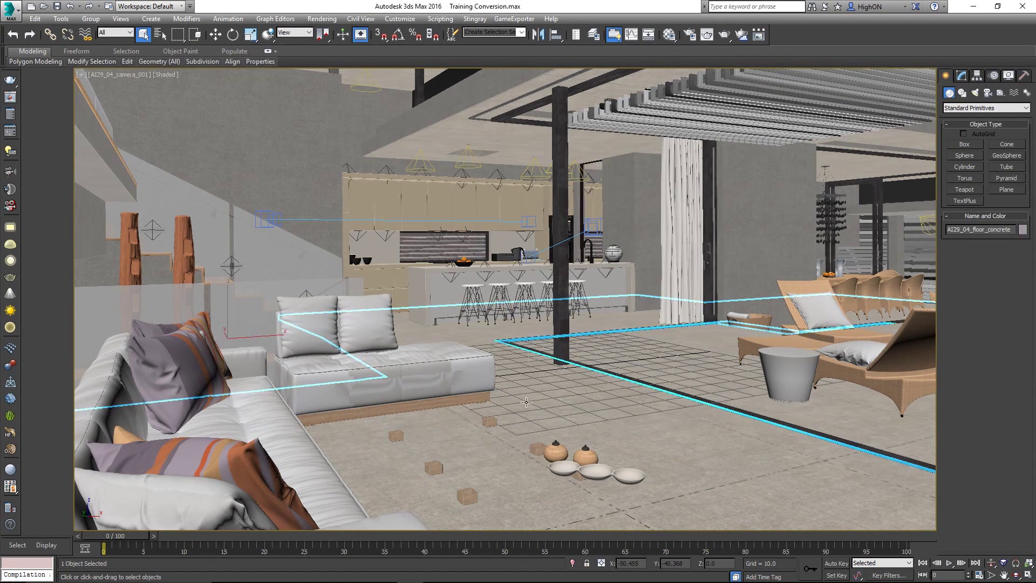
pyautogui.hotkey('ctrl', 'z')
pyautogui.hotkey('ctrl', 'z')
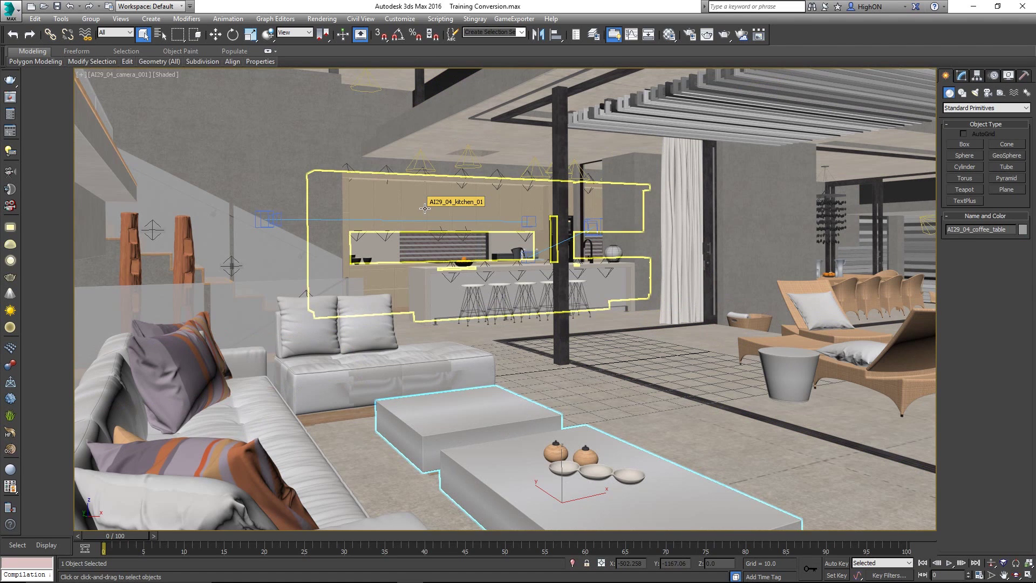
pyautogui.hotkey('alt', 'Tab')
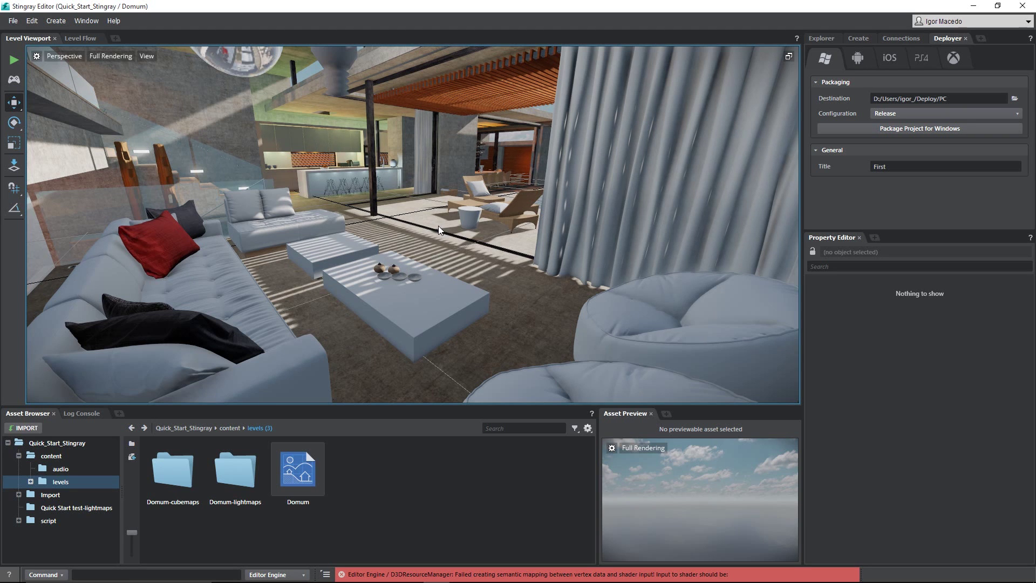
pyautogui.hotkey('alt', 'Tab')
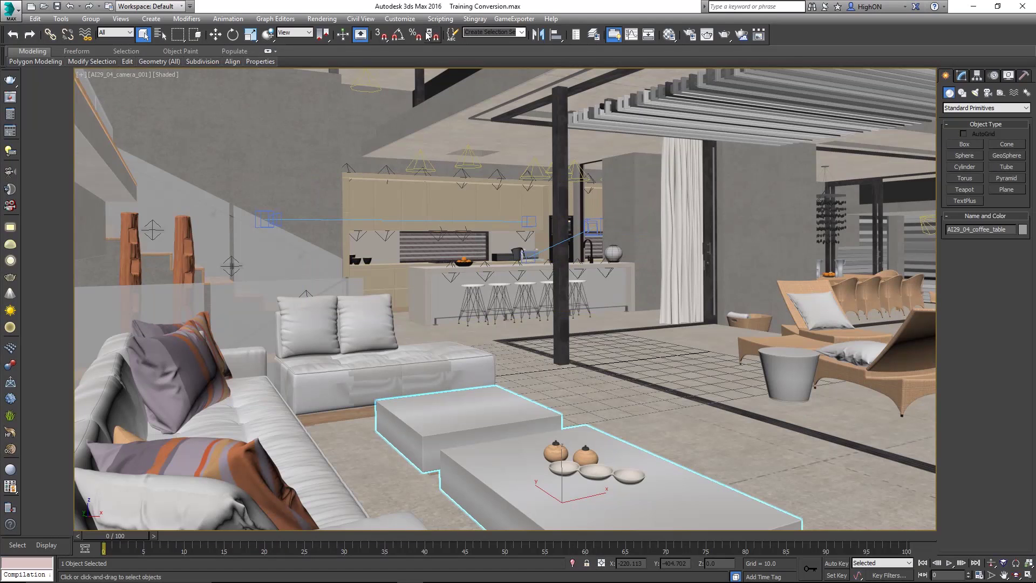
pyautogui.click(473, 19)
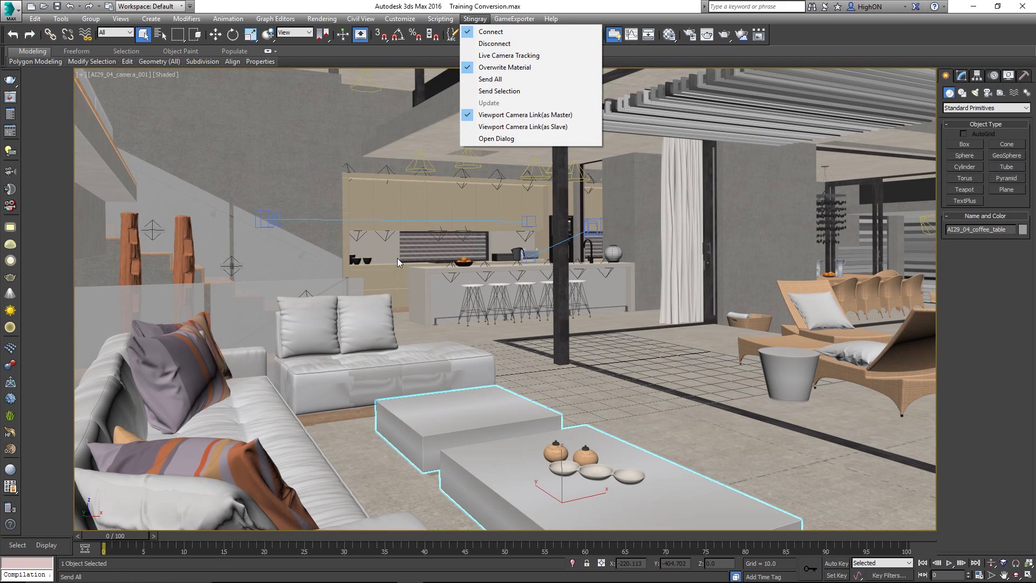
pyautogui.click(422, 284)
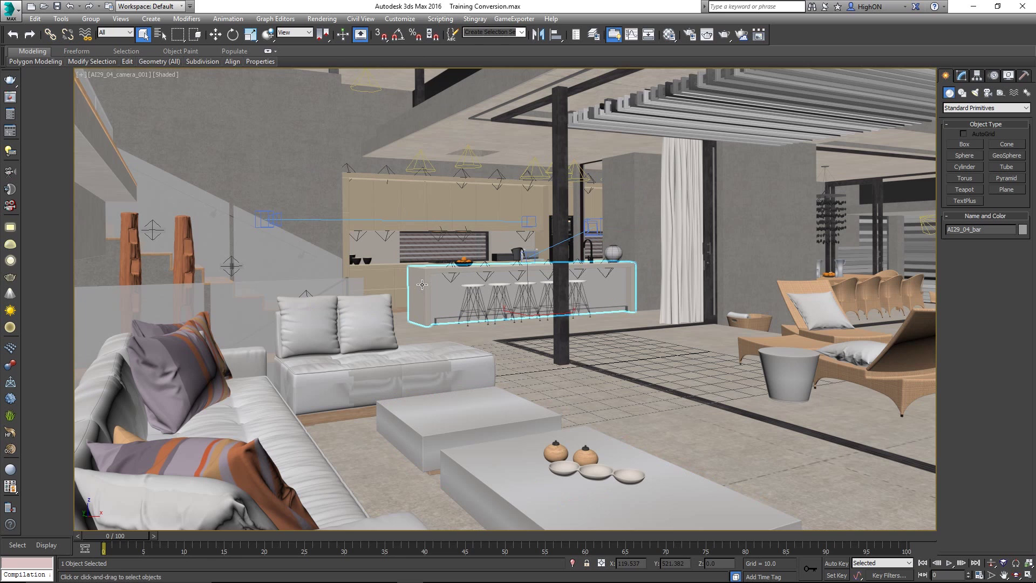
# Step: Move a back cushion of the far sofa along the X axis and undo the move
pyautogui.click(381, 324)
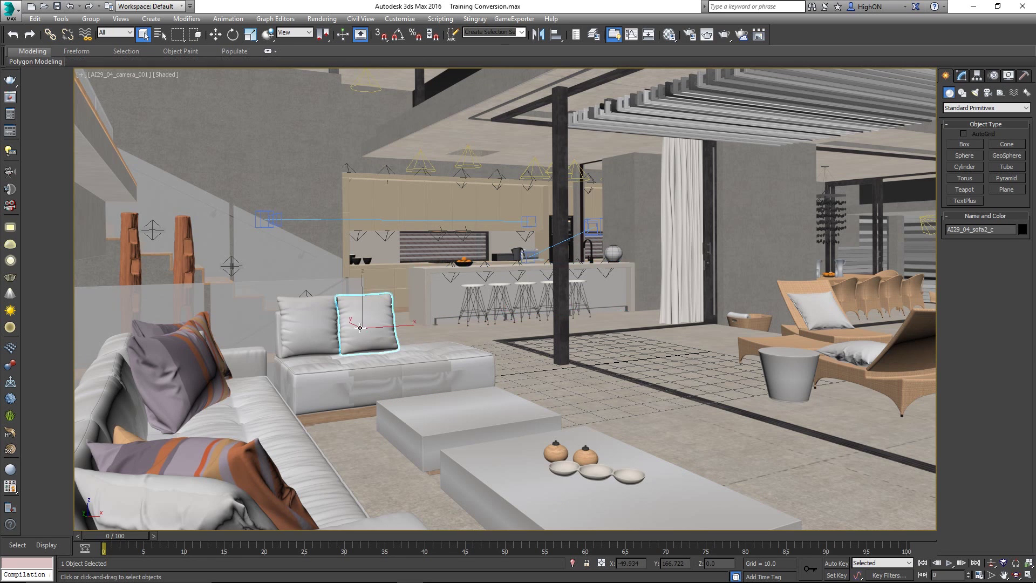
pyautogui.press('w')
pyautogui.moveTo(406, 325); pyautogui.dragTo(508, 321)
pyautogui.hotkey('ctrl', 'z')
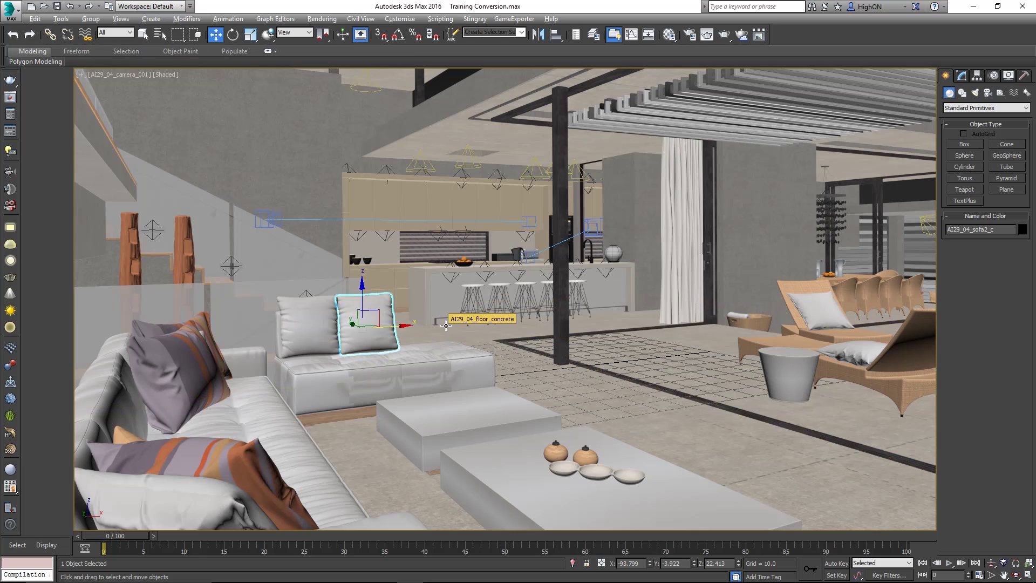
# Step: Arrange the 3ds Max and Stingray Editor windows side by side
pyautogui.hotkey('alt', 'Tab')
pyautogui.press('super+Left')
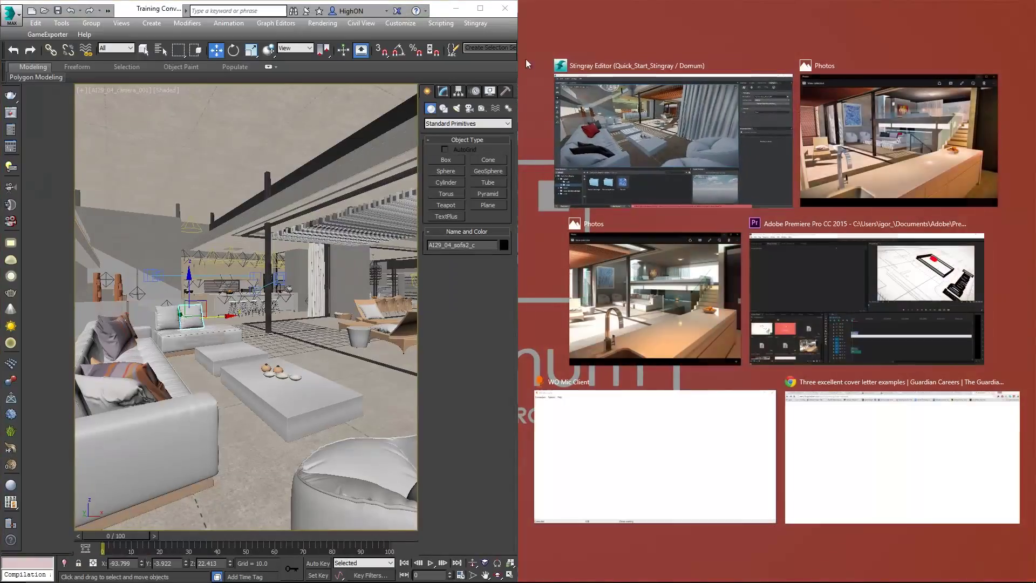
pyautogui.click(621, 103)
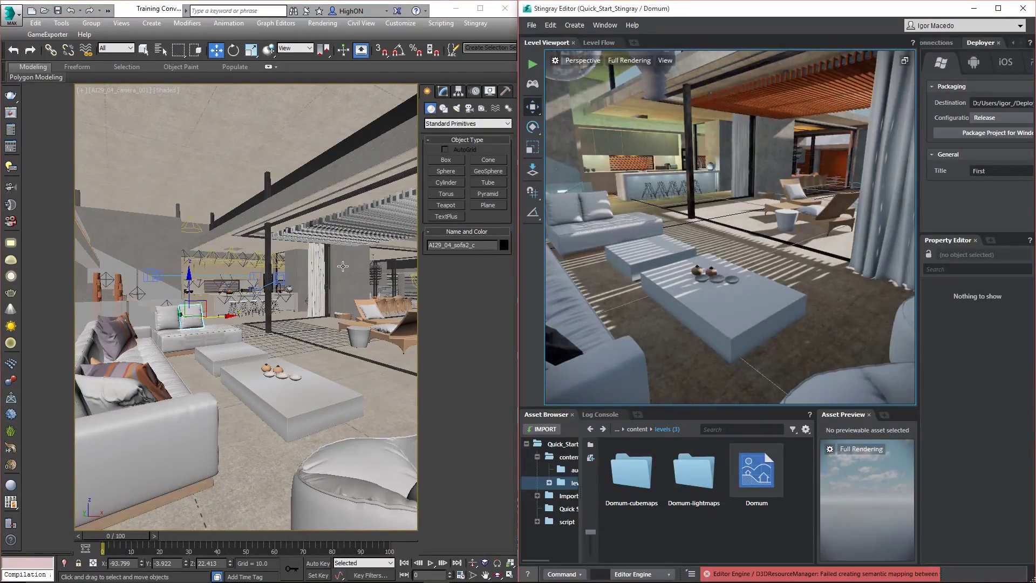
# Step: Switch the 3ds Max viewport to AI29_04_camera_003 and enable Live Camera Tracking for the Stingray viewport
pyautogui.click(472, 24)
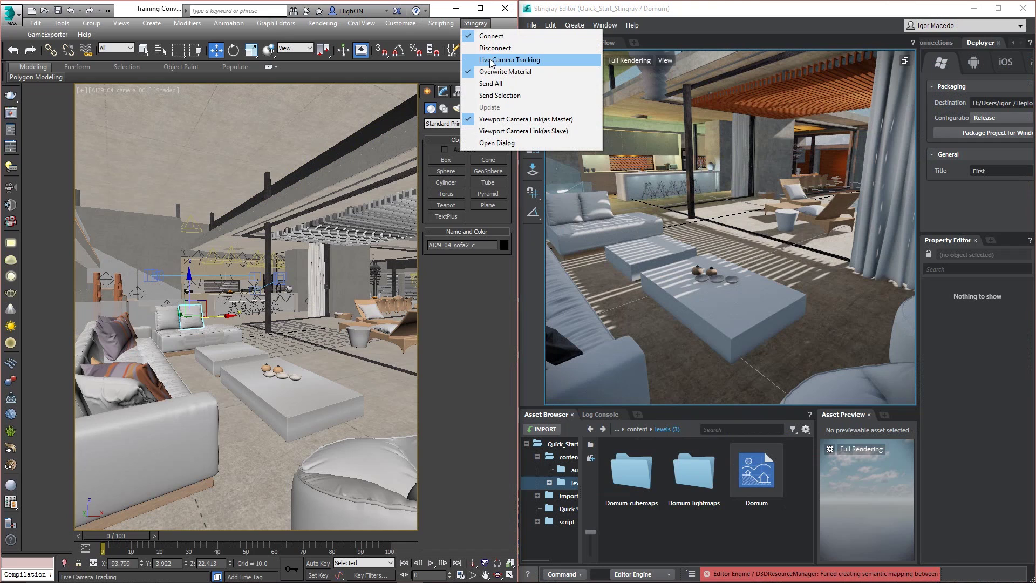
pyautogui.click(298, 322)
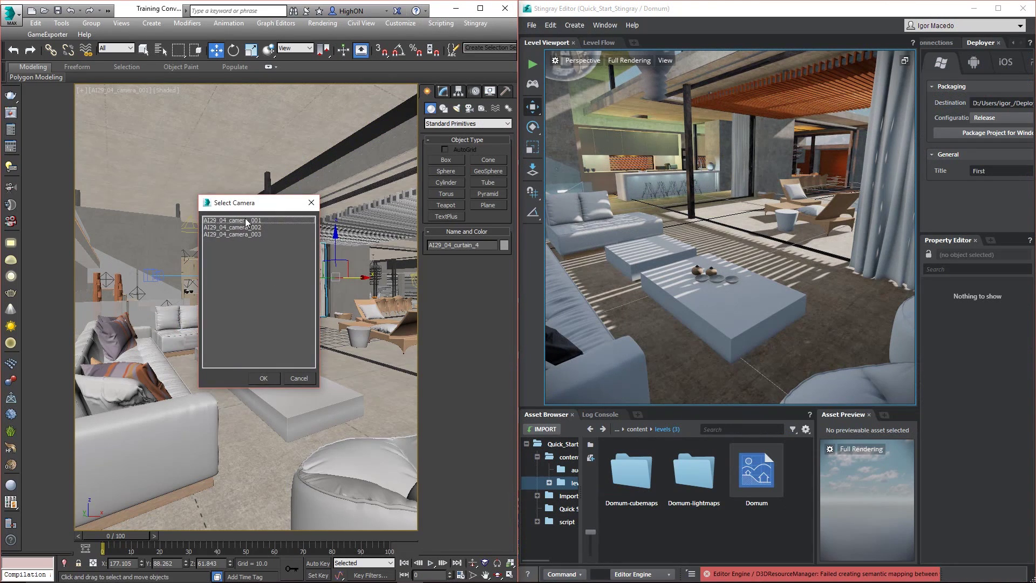
pyautogui.click(247, 235)
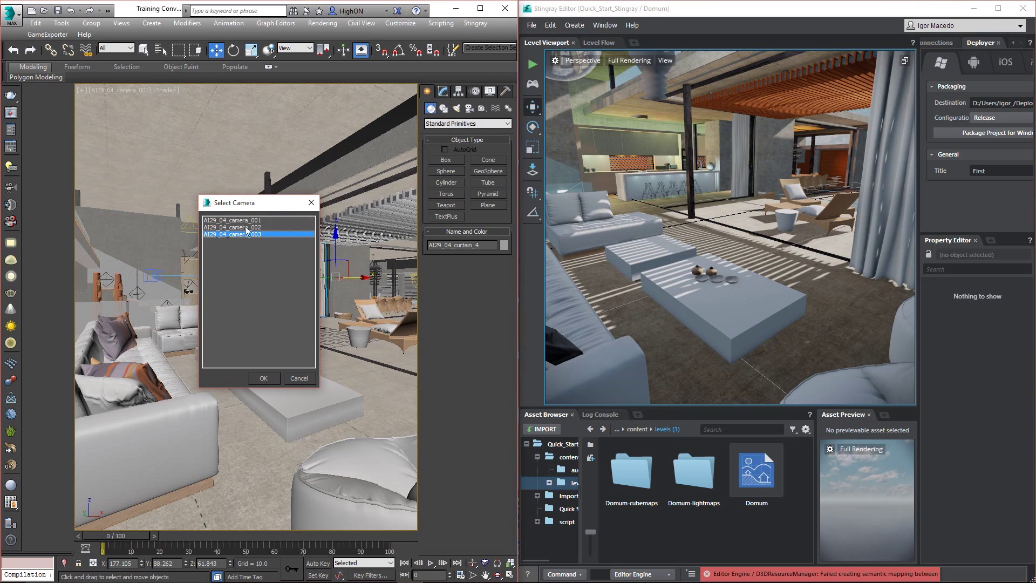
pyautogui.doubleClick(248, 235)
pyautogui.click(476, 23)
pyautogui.click(488, 63)
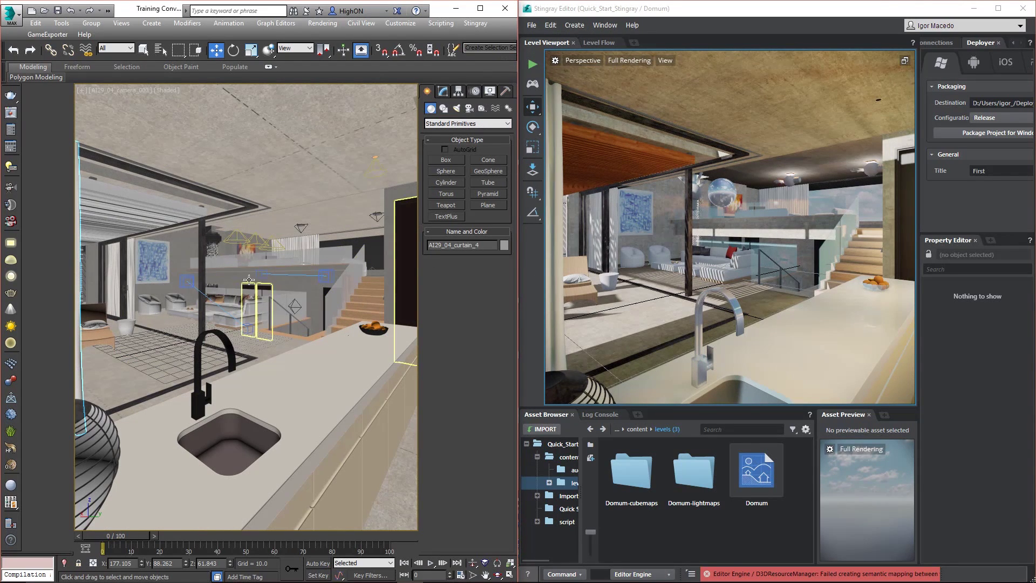
pyautogui.moveTo(229, 277); pyautogui.dragTo(277, 297, button='middle')
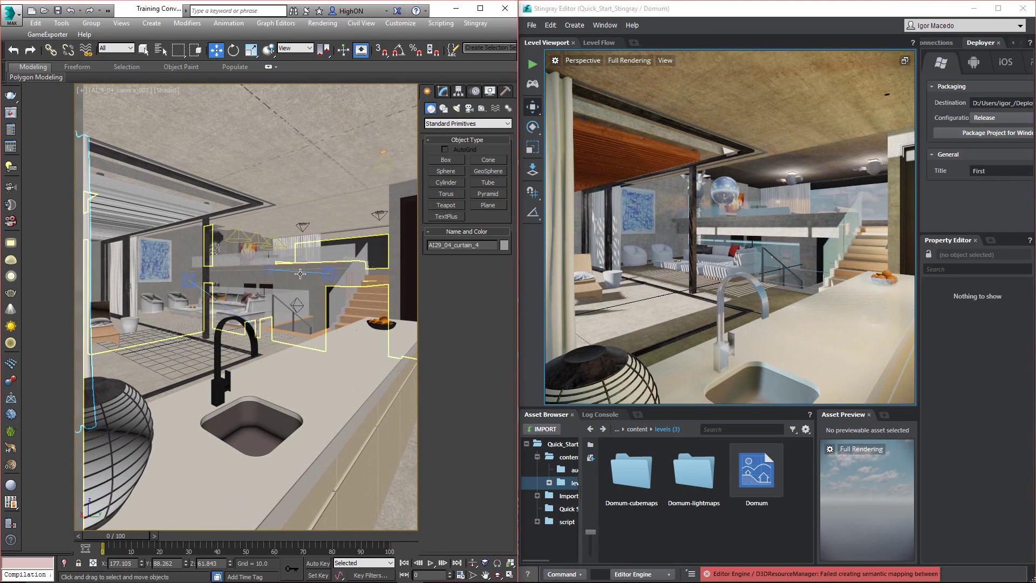
pyautogui.moveTo(292, 296); pyautogui.dragTo(277, 298, button='middle')
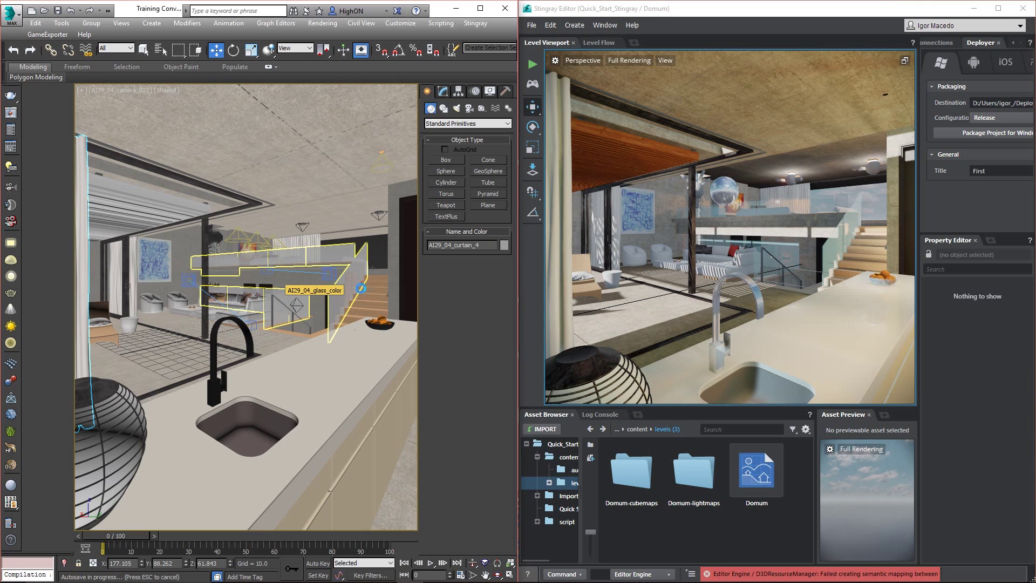
# Step: Maximize the Stingray Editor window and turn off Live Camera Tracking in 3ds Max
pyautogui.moveTo(712, 13); pyautogui.dragTo(469, 3)
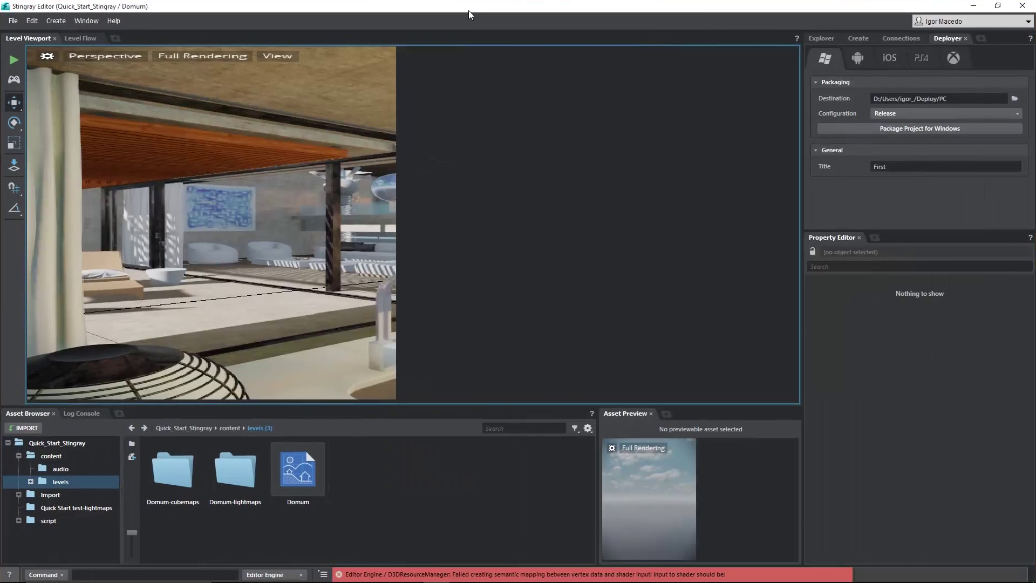
pyautogui.moveTo(470, 247); pyautogui.dragTo(463, 253, button='right')
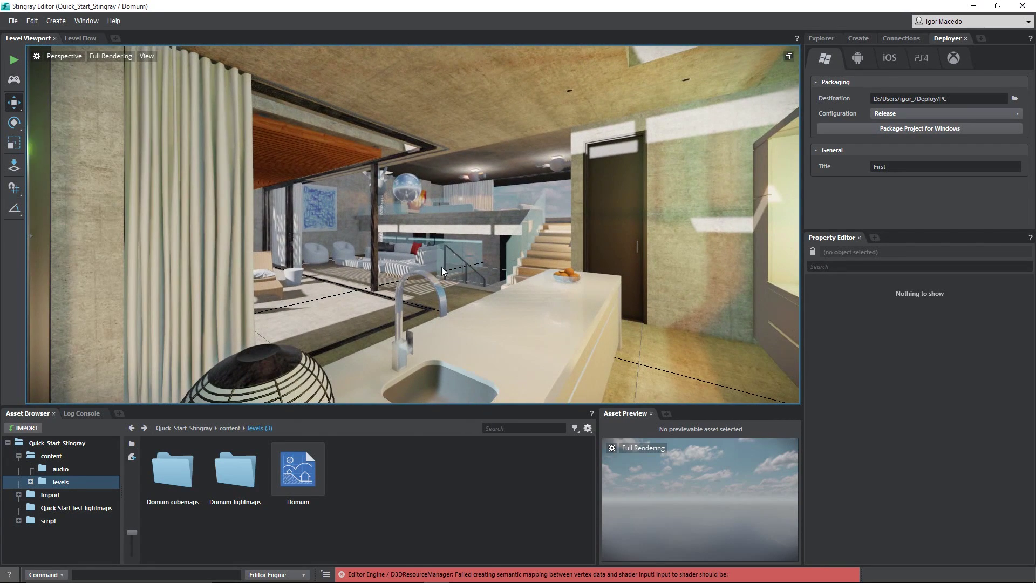
pyautogui.hotkey('alt', 'Tab')
pyautogui.click(476, 23)
pyautogui.click(487, 59)
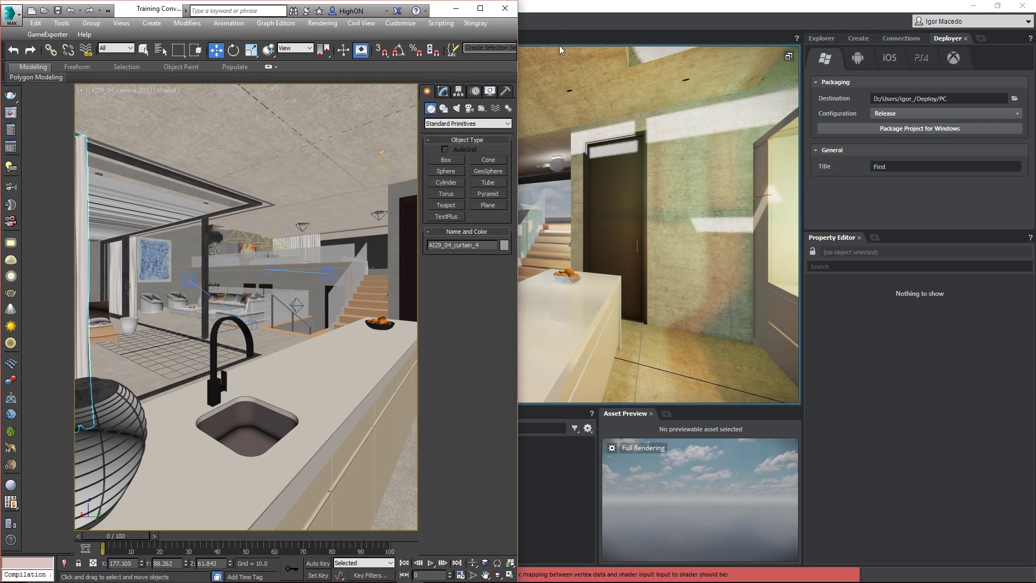
# Step: Return to the Stingray Editor and examine the living room with its sofas, coffee table and armchairs from several angles
pyautogui.click(562, 7)
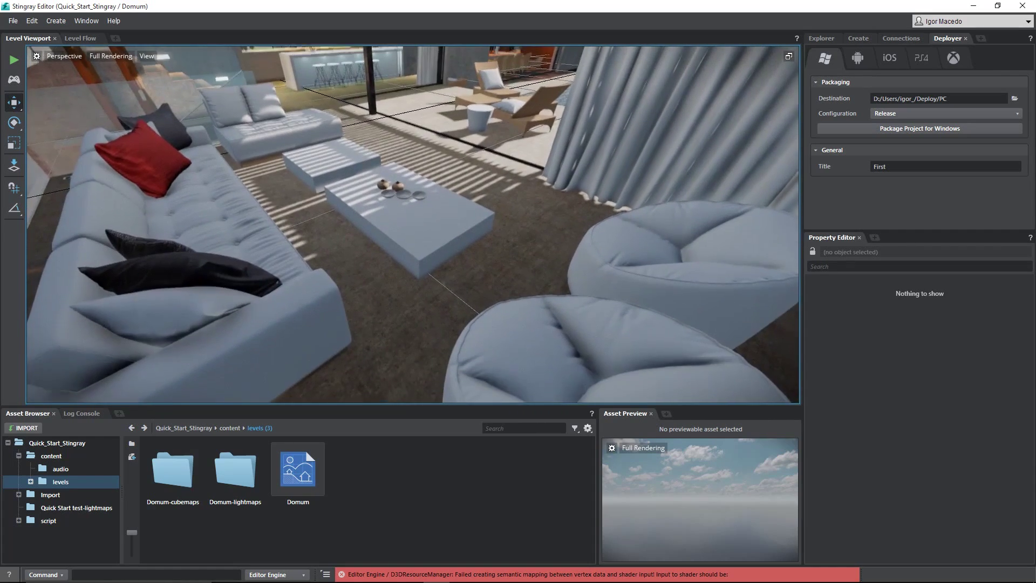
pyautogui.moveTo(513, 198); pyautogui.dragTo(510, 183, button='right')
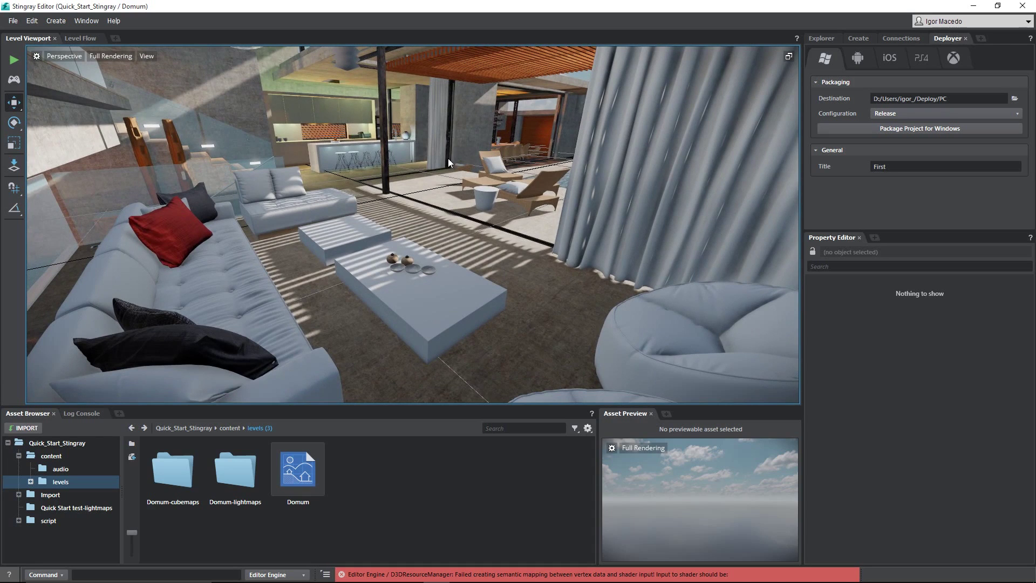
pyautogui.moveTo(448, 162); pyautogui.dragTo(469, 183, button='right')
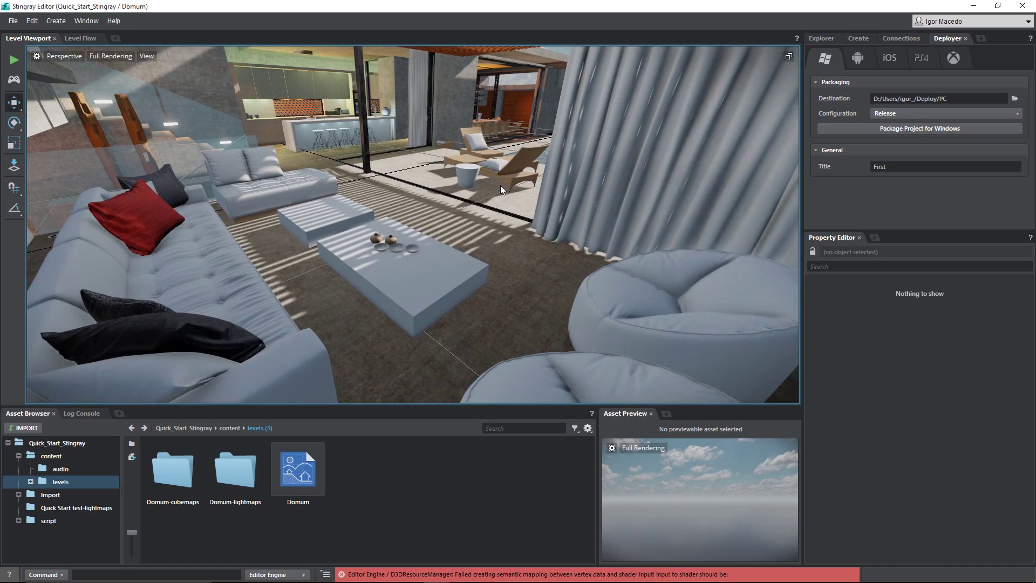
pyautogui.scroll(3, 500, 185)
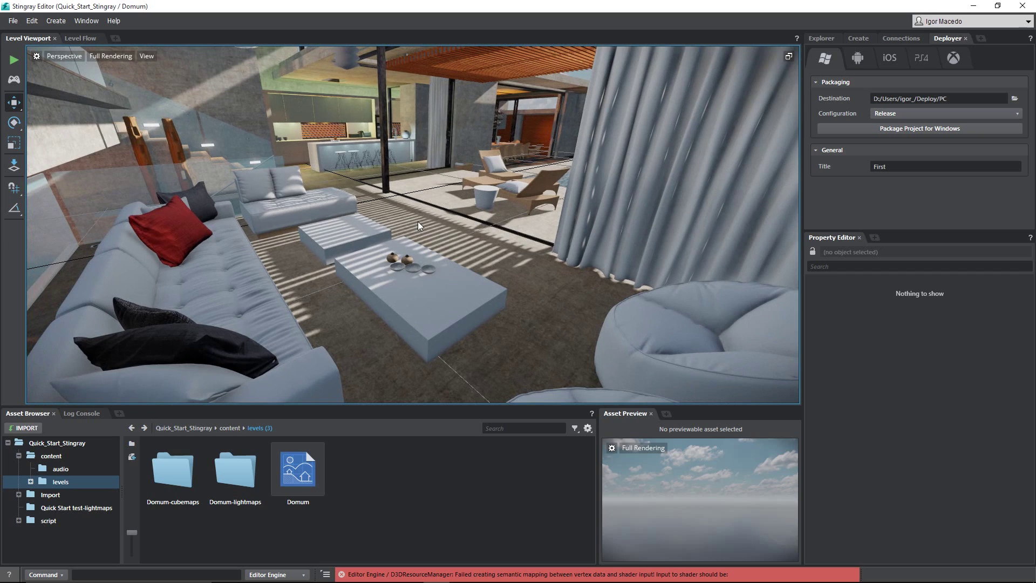
pyautogui.moveTo(419, 222)
pyautogui.mouseDown(button='right')
pyautogui.moveTo(392, 193)
pyautogui.moveTo(189, 189)
pyautogui.moveTo(420, 218)
pyautogui.mouseUp(button='right')
pyautogui.press('w')
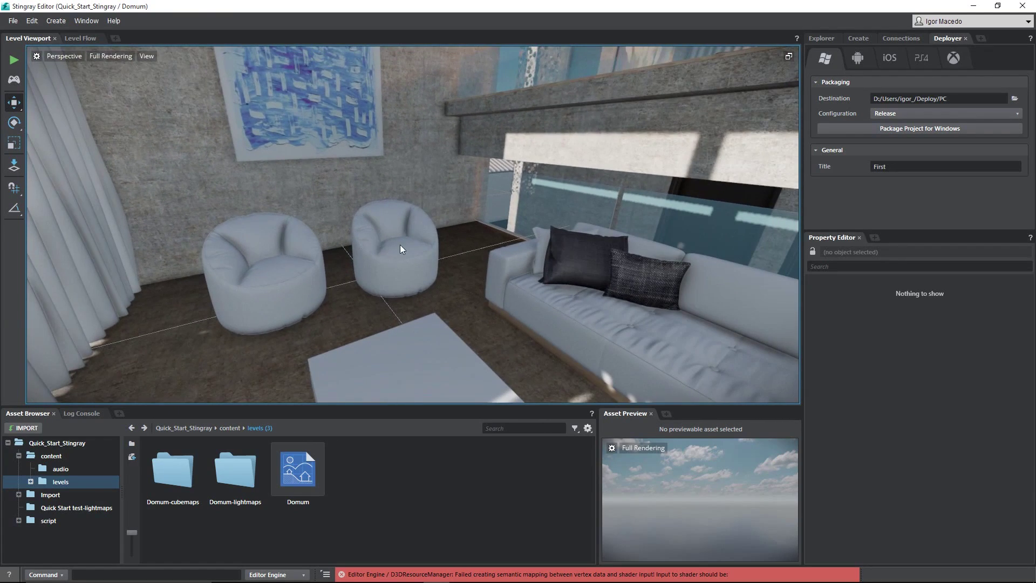
# Step: Switch to 3ds Max, select the armchair AI29_04_chair_1 and frame it in a Perspective view
pyautogui.hotkey('alt', 'Tab')
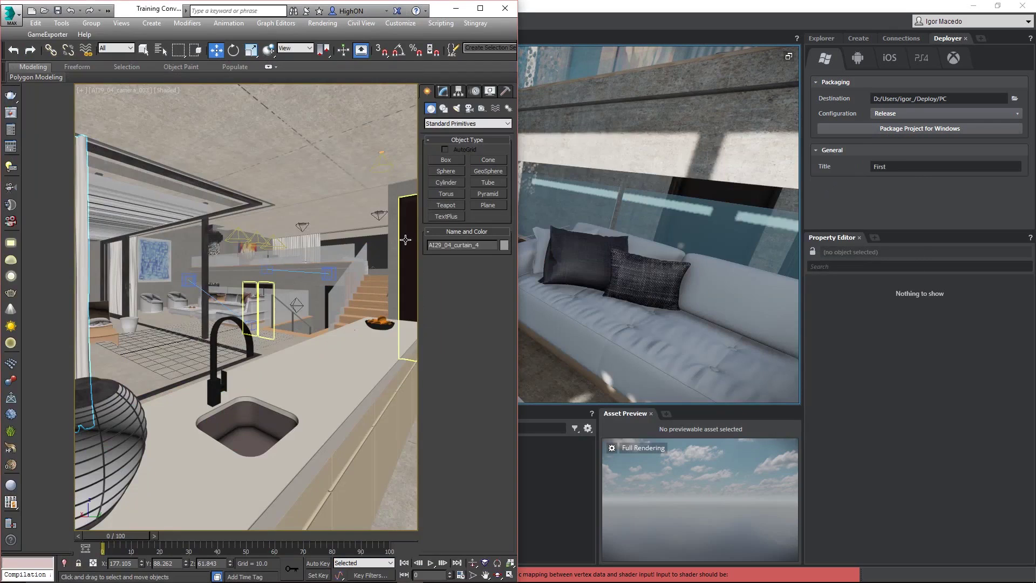
pyautogui.click(179, 300)
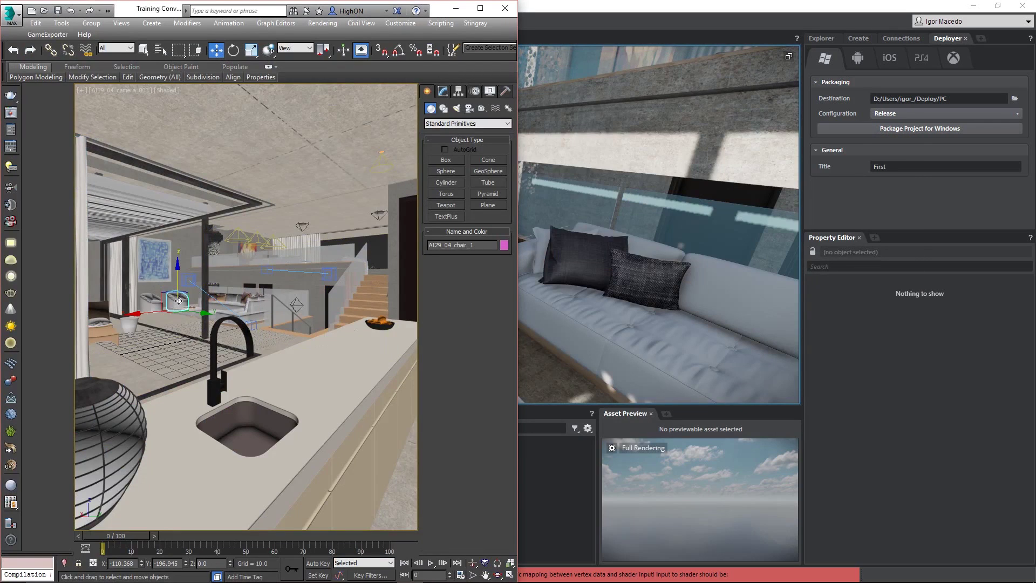
pyautogui.press('p')
pyautogui.press('z')
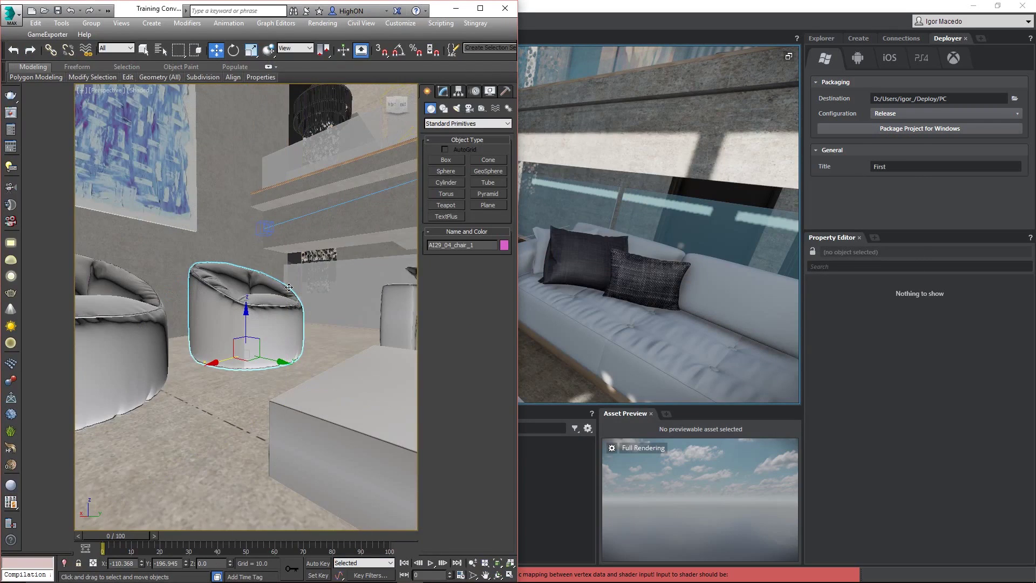
pyautogui.scroll(1, 290, 303)
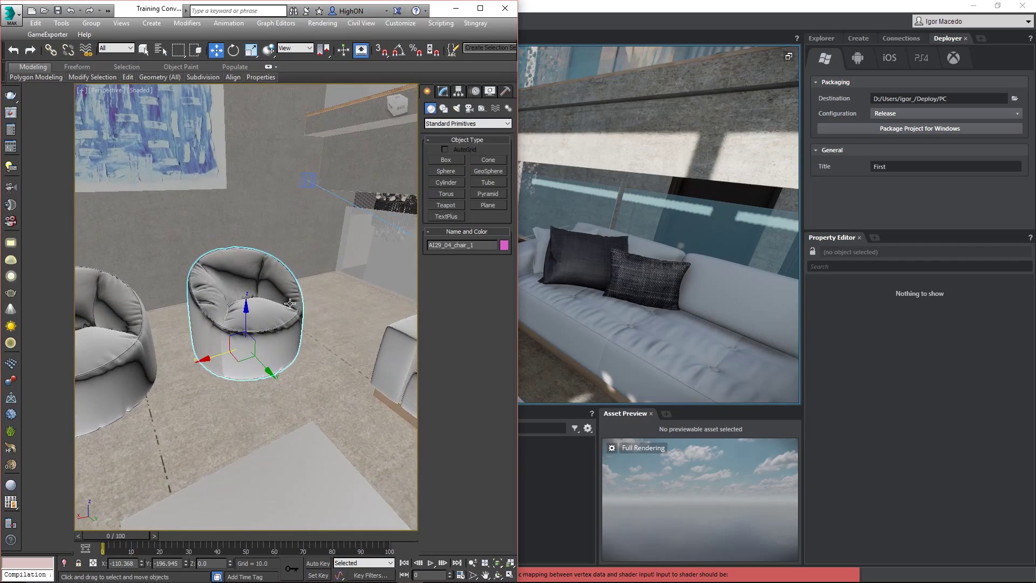
# Step: Set the 3ds Max viewport shading to Wireframe and frame the selected armchair to examine its mesh density
pyautogui.click(139, 90)
pyautogui.click(173, 177)
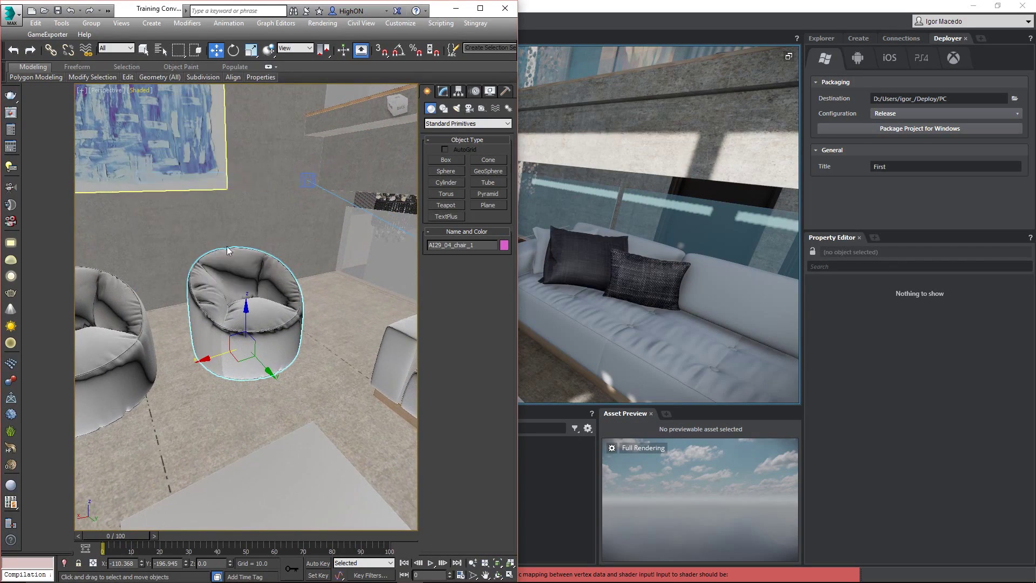
pyautogui.press('z')
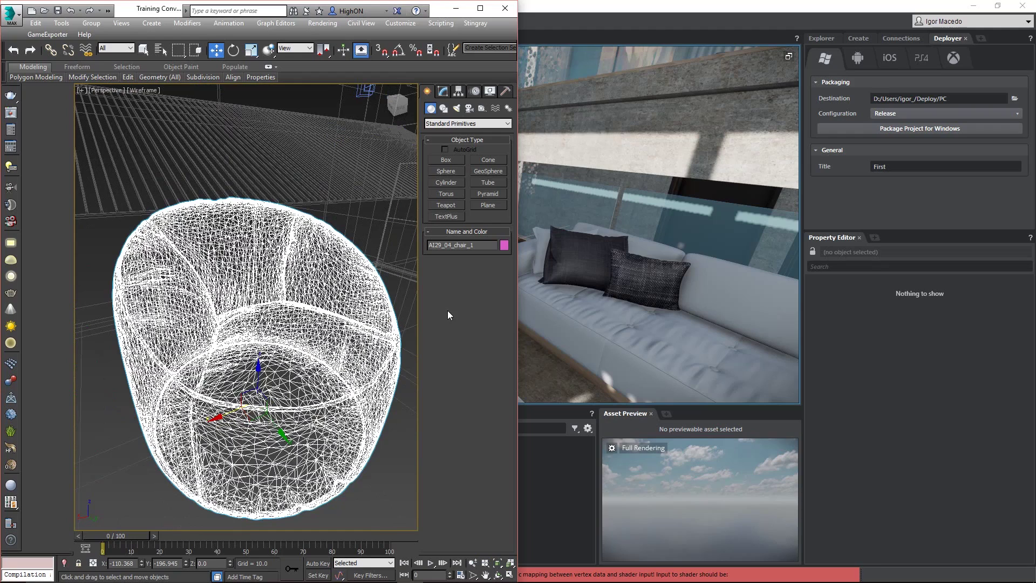
# Step: Return to the Stingray Editor and turn the level view toward the sofas, coffee tables and kitchen
pyautogui.click(853, 317)
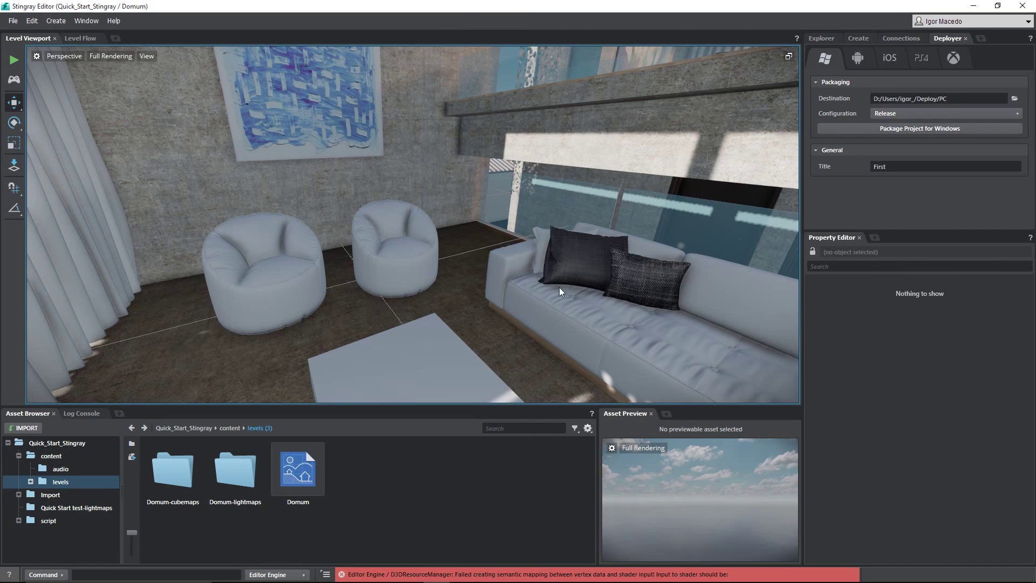
pyautogui.press('w')
pyautogui.moveTo(413, 224); pyautogui.dragTo(467, 215, button='right')
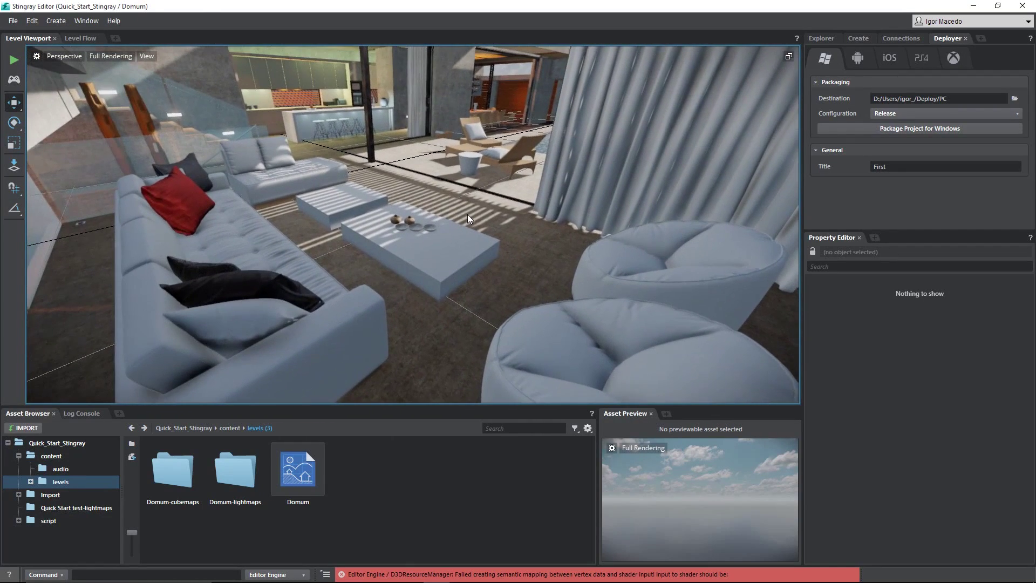
# Step: Run the Domum level as a test, walk through the kitchen and living room, and end the test
pyautogui.click(13, 60)
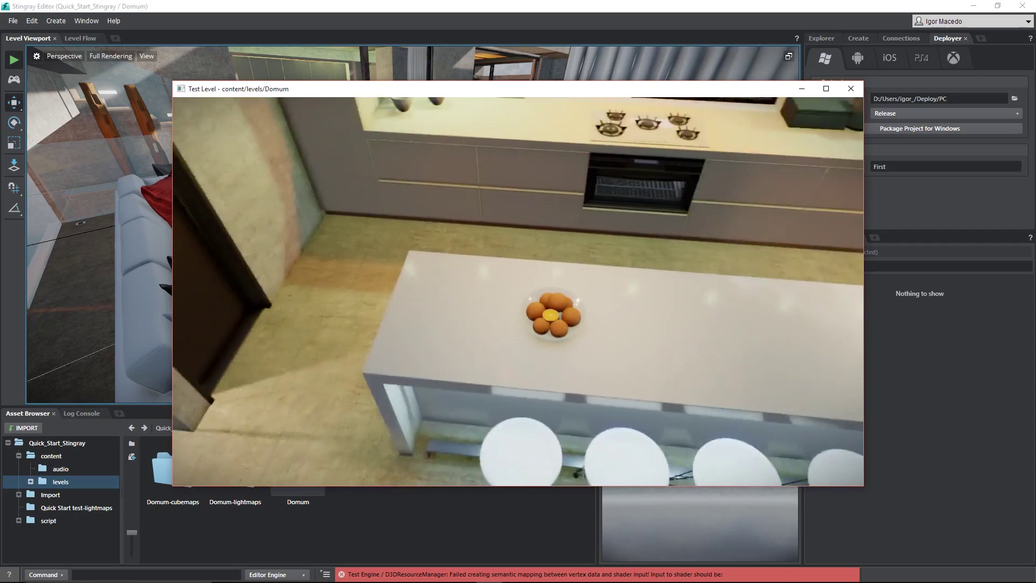
pyautogui.press('a')
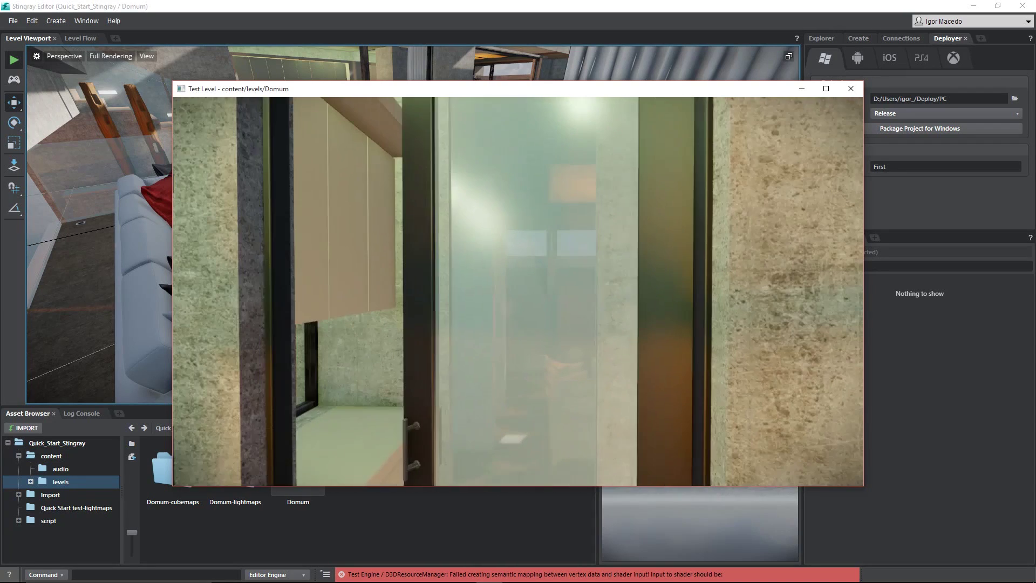
pyautogui.press('w')
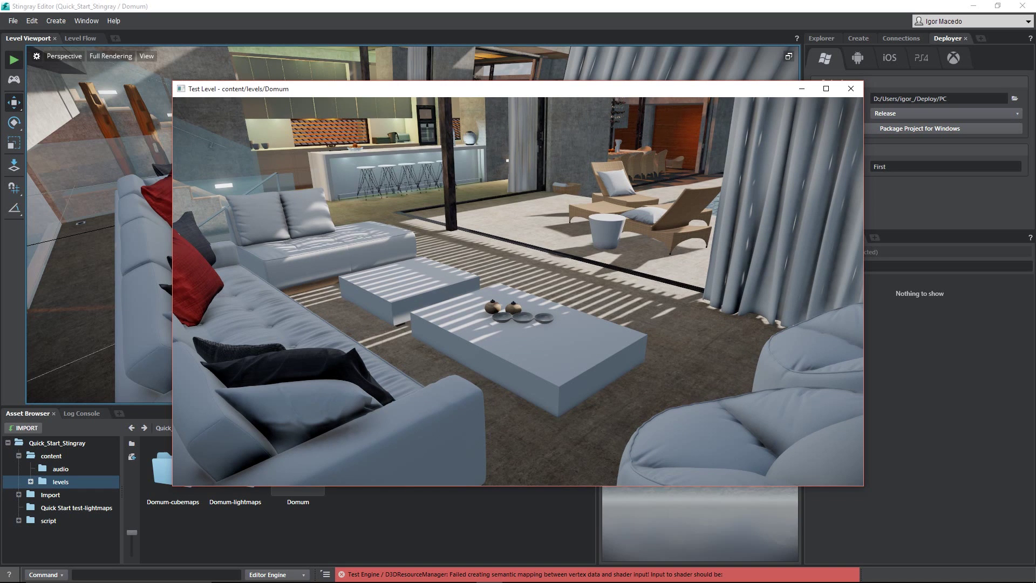
pyautogui.press('w')
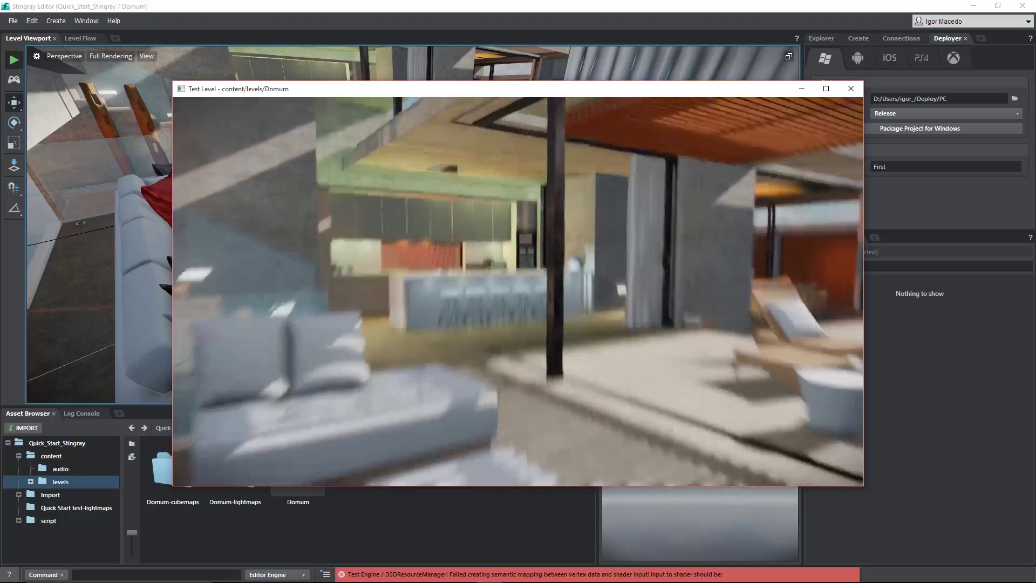
pyautogui.press('w')
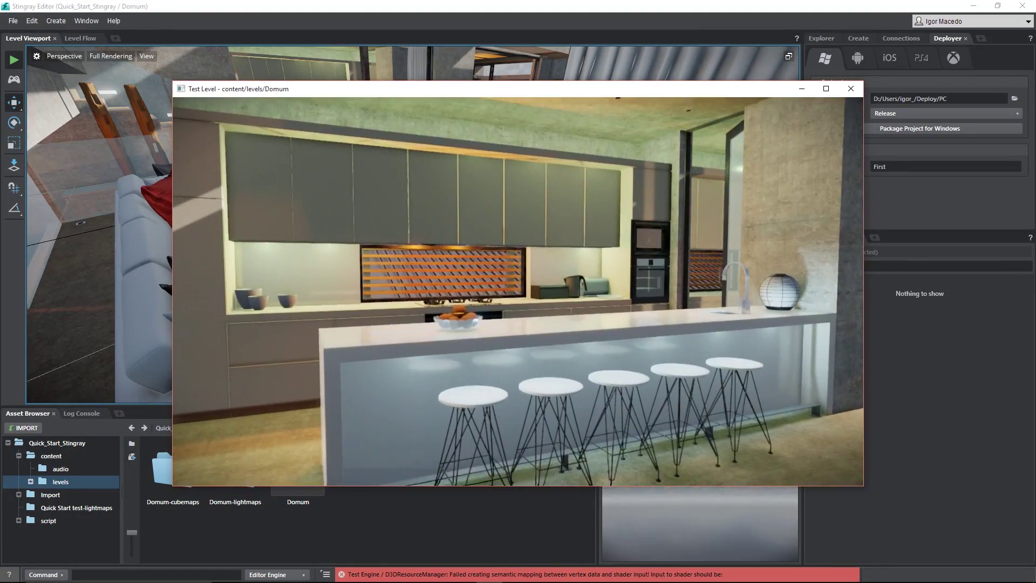
pyautogui.press('s')
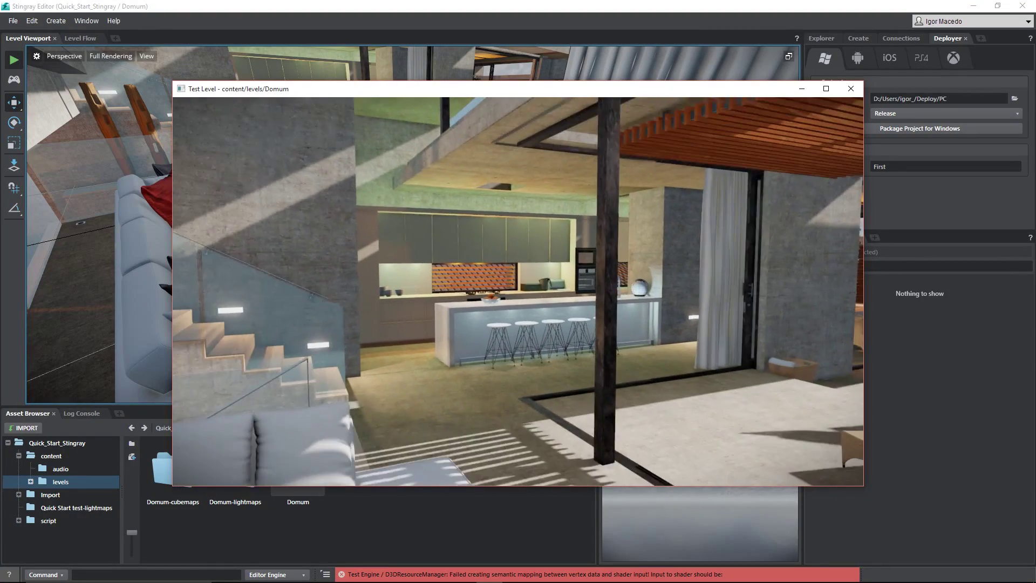
pyautogui.press('s')
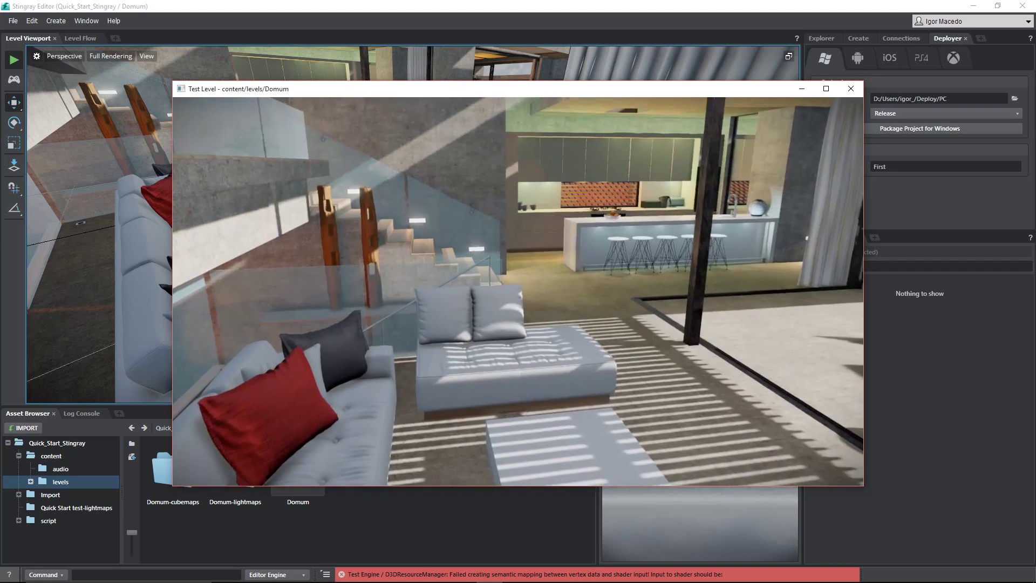
pyautogui.press('s')
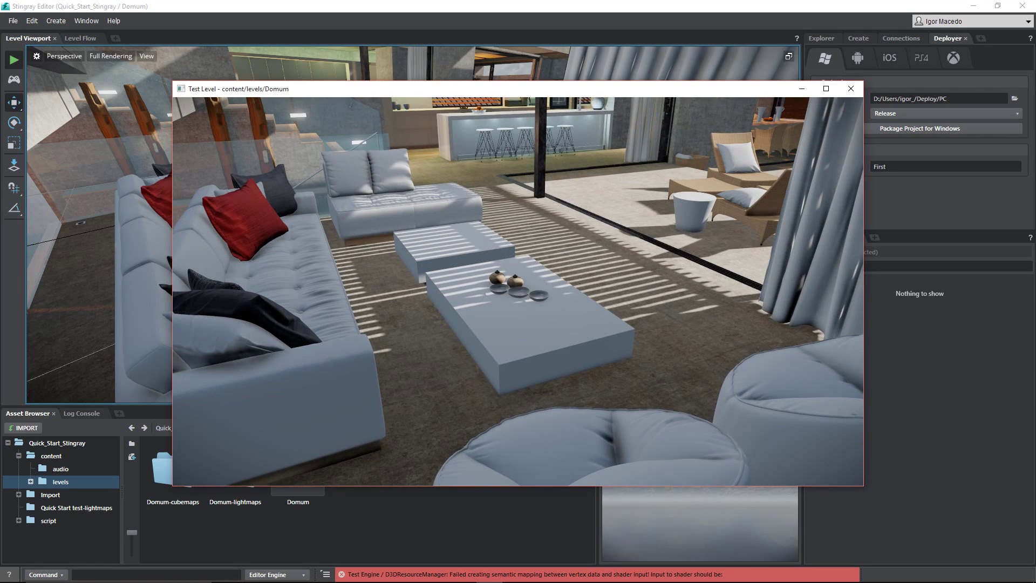
pyautogui.press('Escape')
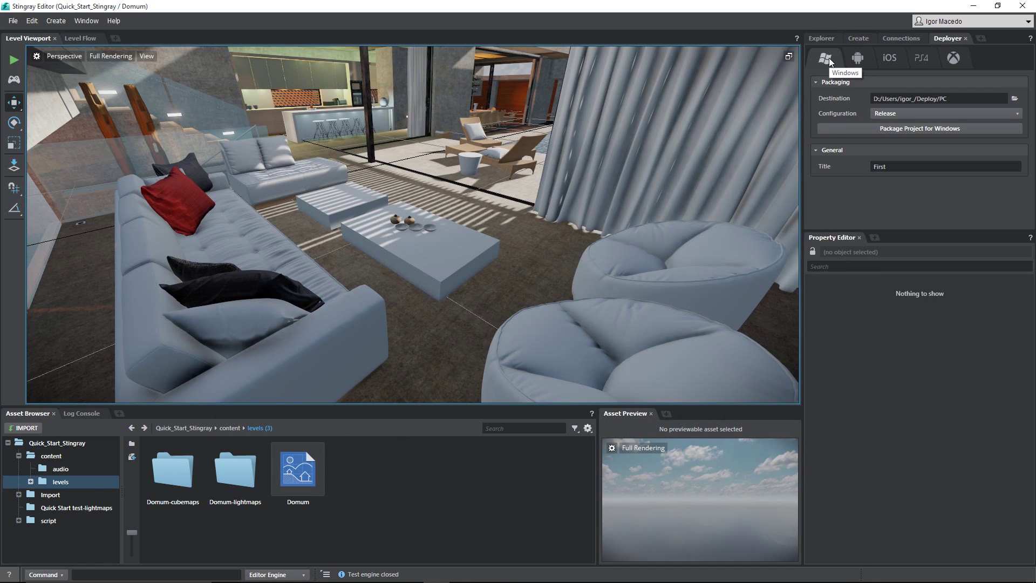
# Step: Review the Deployer's packaging settings for Android and iOS, and return to the Windows platform
pyautogui.click(858, 58)
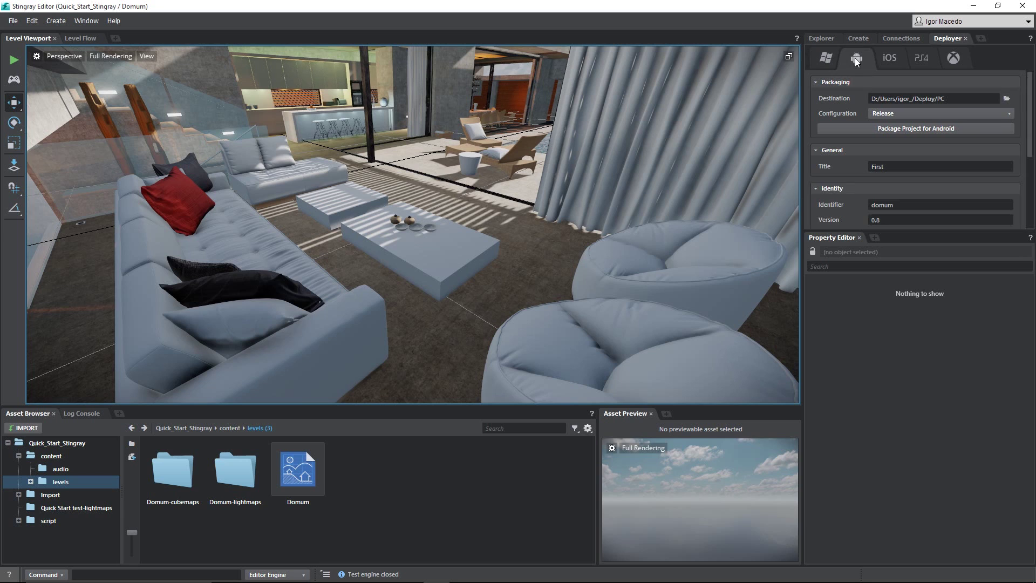
pyautogui.click(888, 58)
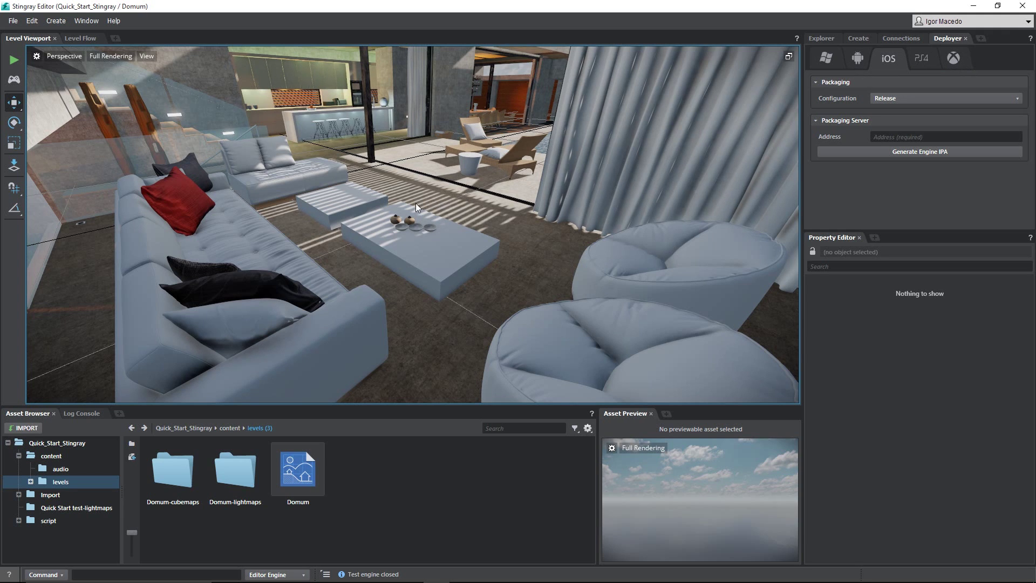
pyautogui.click(832, 59)
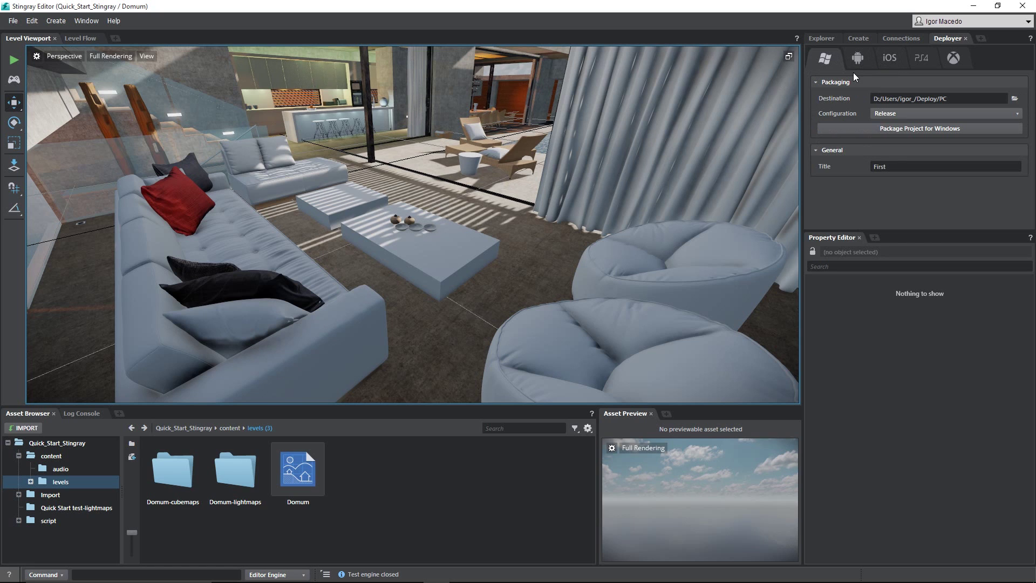
# Step: Test the Domum level again, end the test and view the seating area from higher up
pyautogui.click(18, 62)
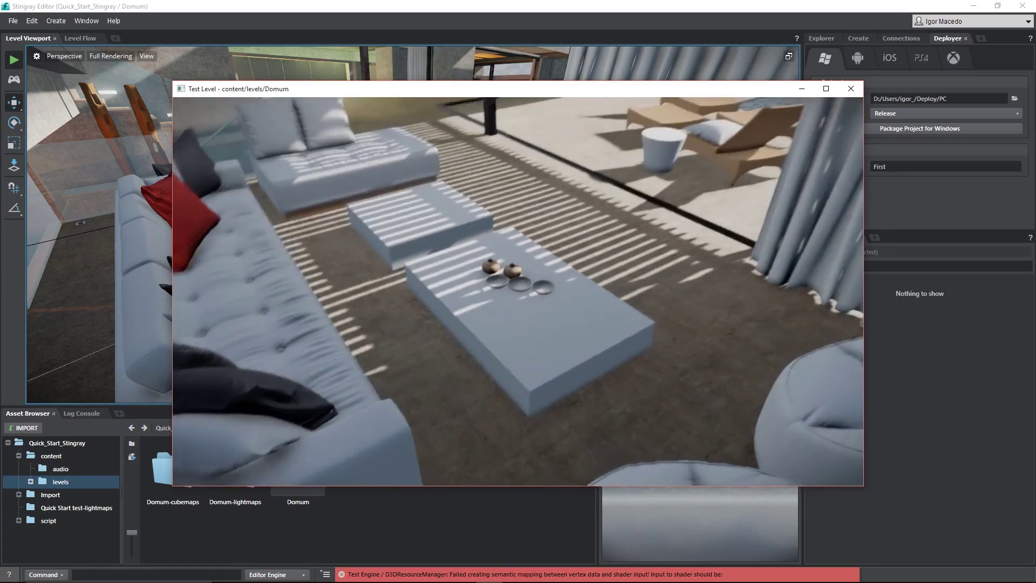
pyautogui.press('Escape')
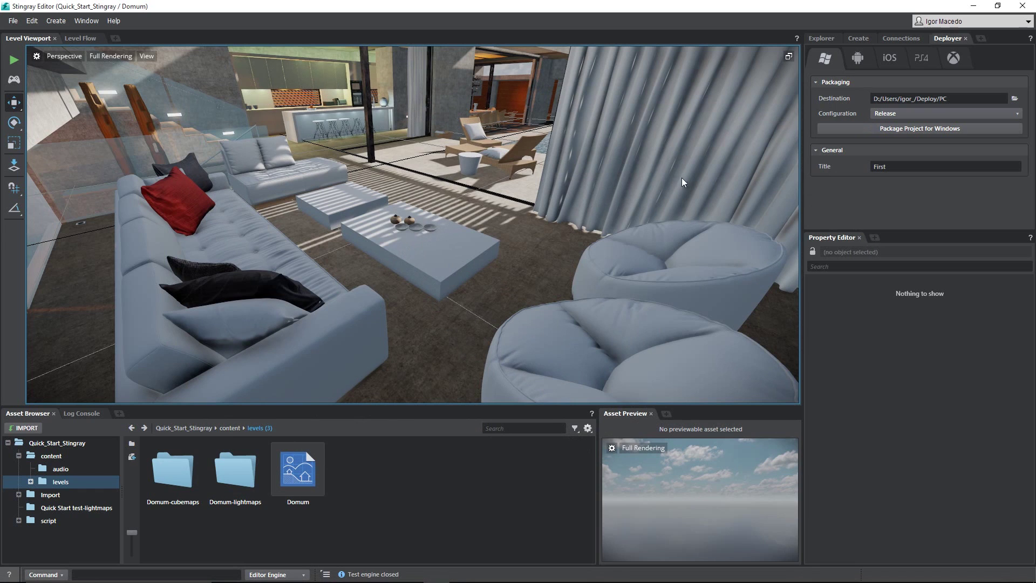
pyautogui.moveTo(402, 227); pyautogui.dragTo(270, 93, button='right')
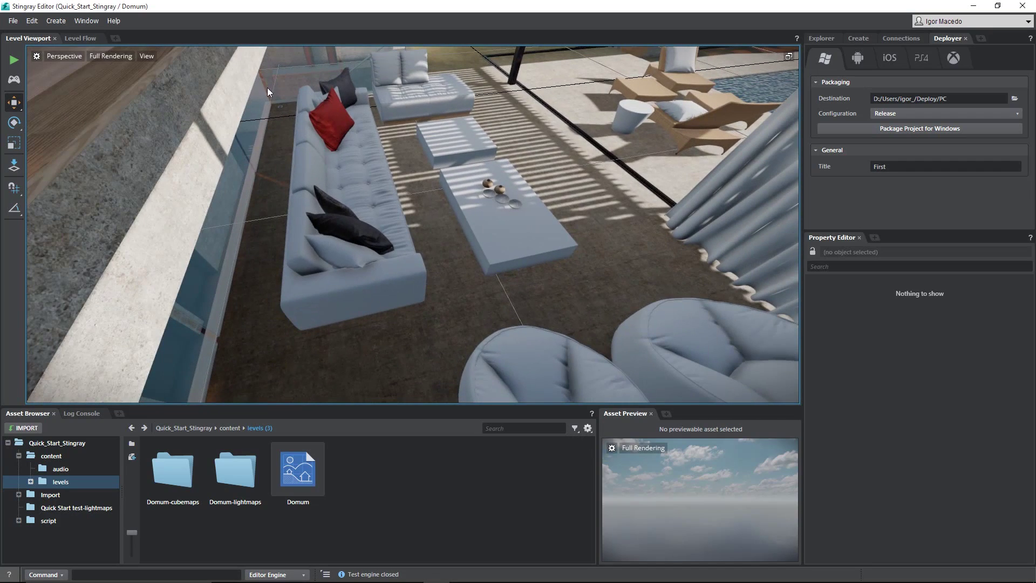
# Step: Open the Bake Lightmaps window and move it clear of the seating area
pyautogui.click(87, 21)
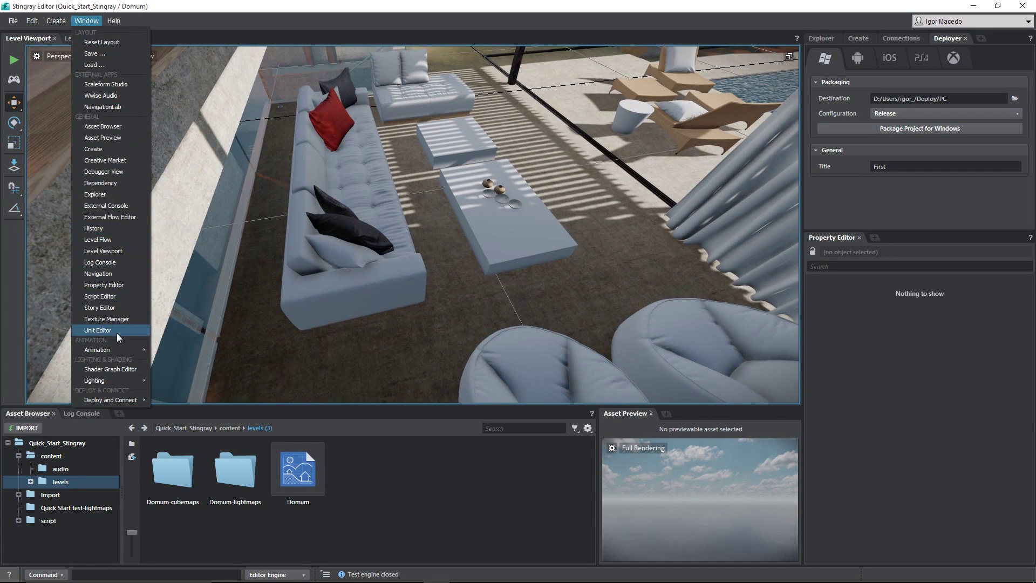
pyautogui.moveTo(114, 383)
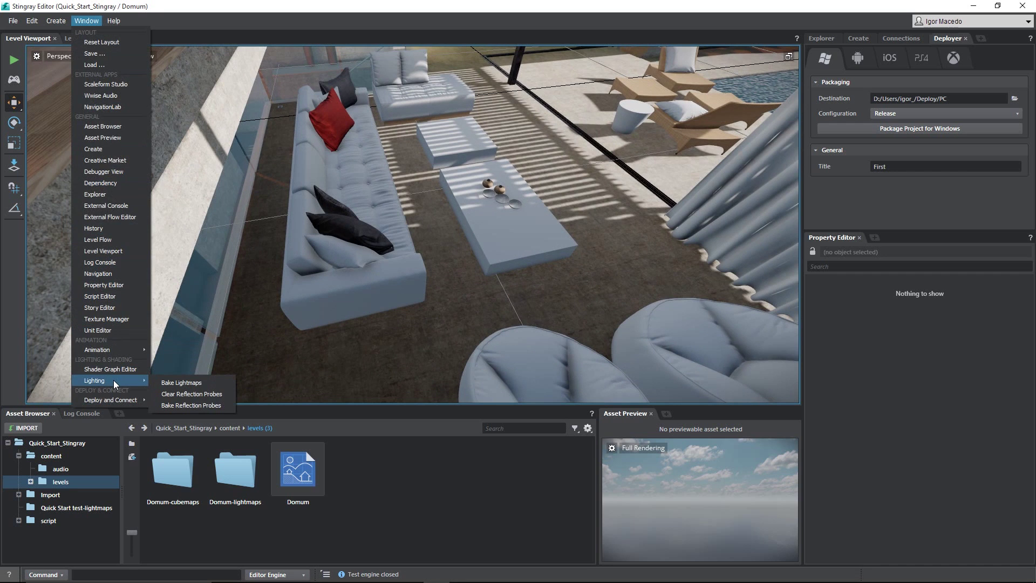
pyautogui.click(161, 384)
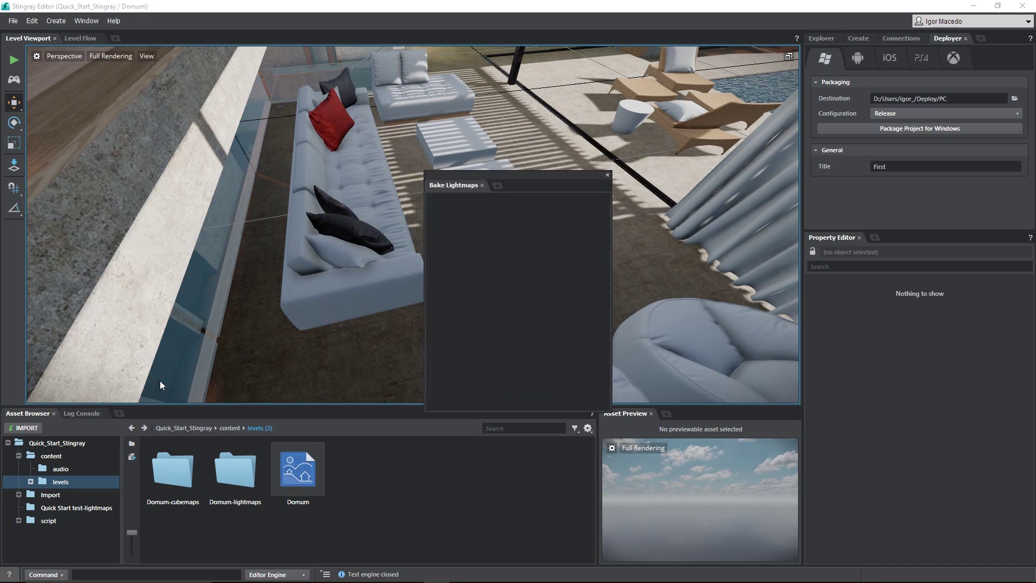
pyautogui.moveTo(472, 178); pyautogui.dragTo(153, 14)
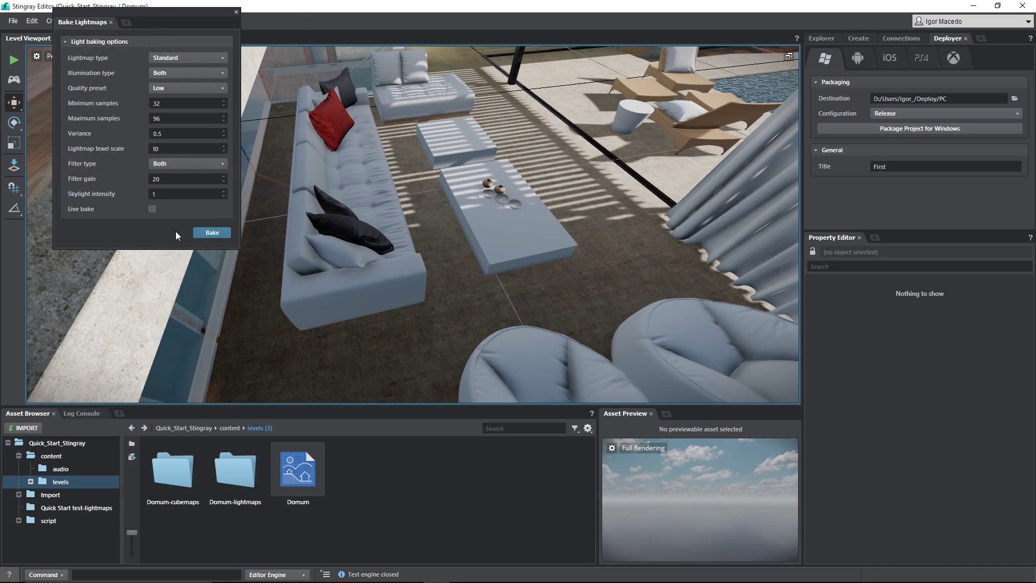
# Step: Bake the lightmaps with the Standard lightmap type, Both illumination types and the Low quality preset
pyautogui.keyDown('alt'); pyautogui.moveTo(346, 205); pyautogui.dragTo(386, 224); pyautogui.keyUp('alt')
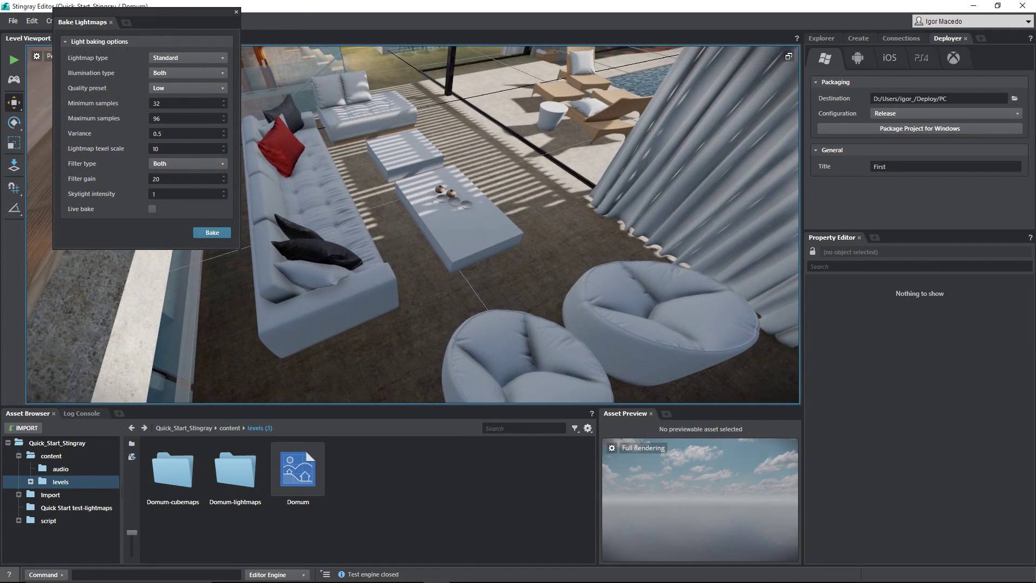
pyautogui.keyDown('alt'); pyautogui.moveTo(386, 225); pyautogui.dragTo(413, 247); pyautogui.keyUp('alt')
pyautogui.moveTo(412, 247); pyautogui.dragTo(454, 261, button='right')
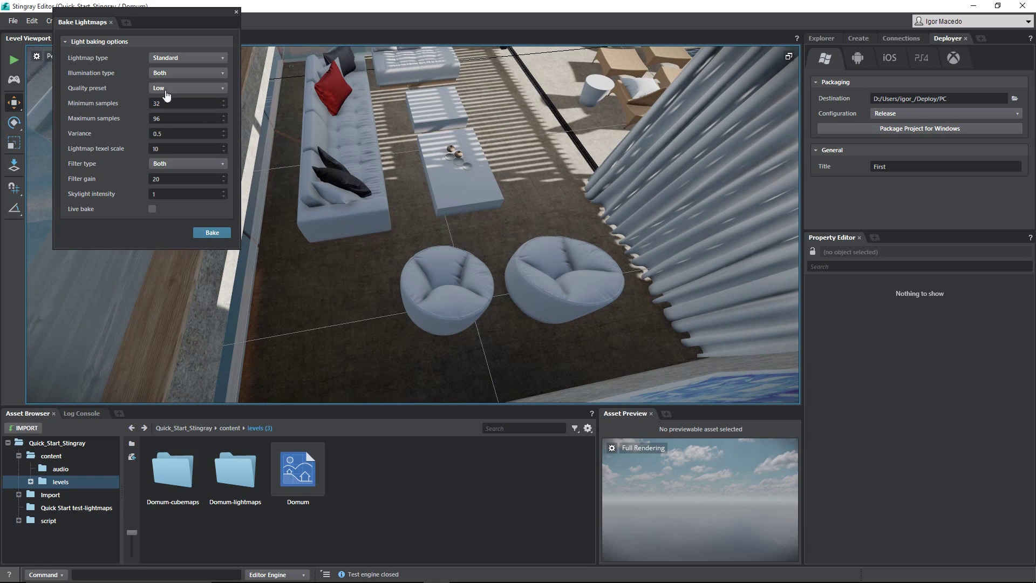
pyautogui.moveTo(128, 20); pyautogui.dragTo(558, 27)
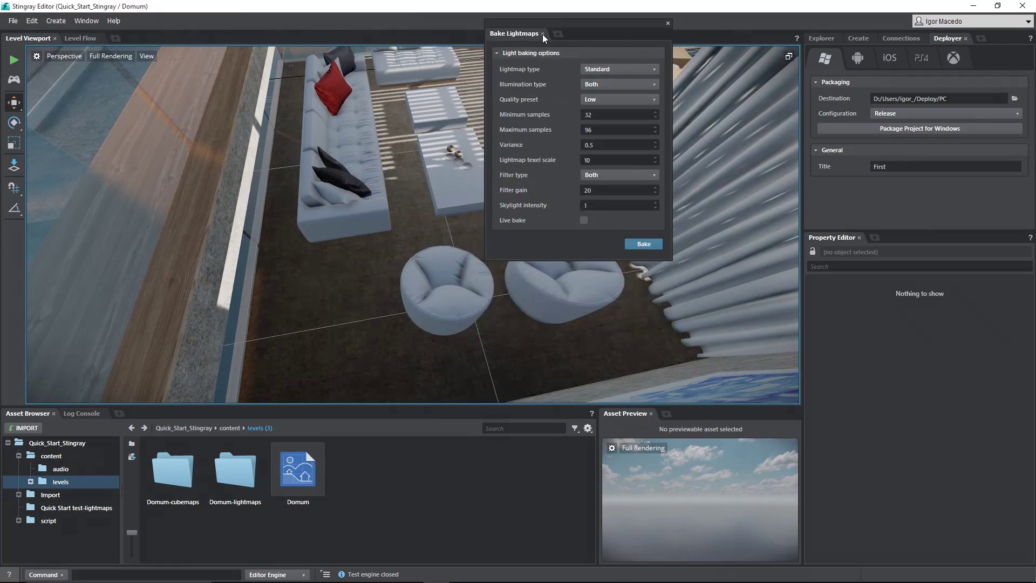
pyautogui.click(654, 249)
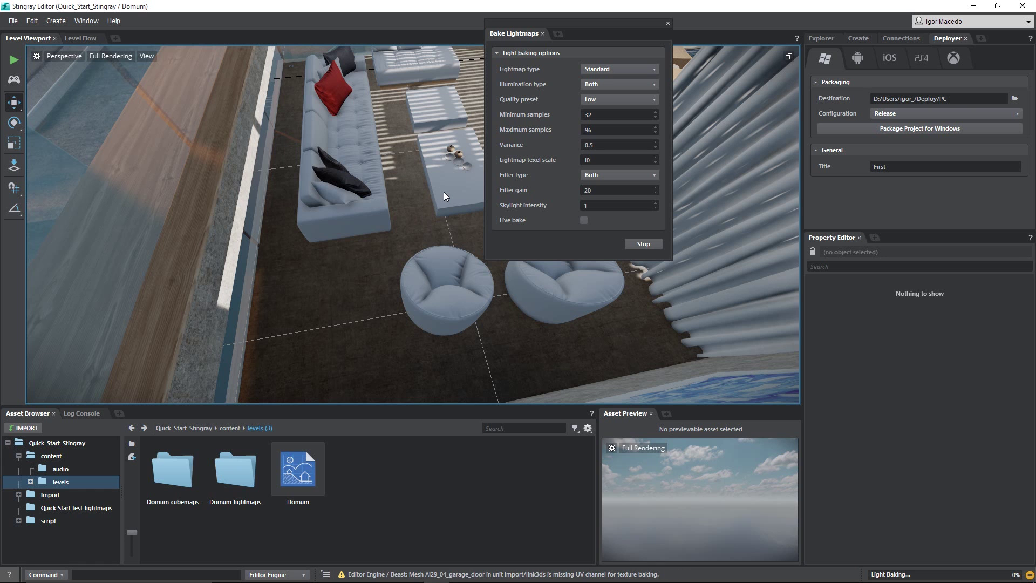
# Step: View the armchairs up close during the light bake and open the Windows Task Manager
pyautogui.moveTo(417, 198); pyautogui.dragTo(540, 162, button='right')
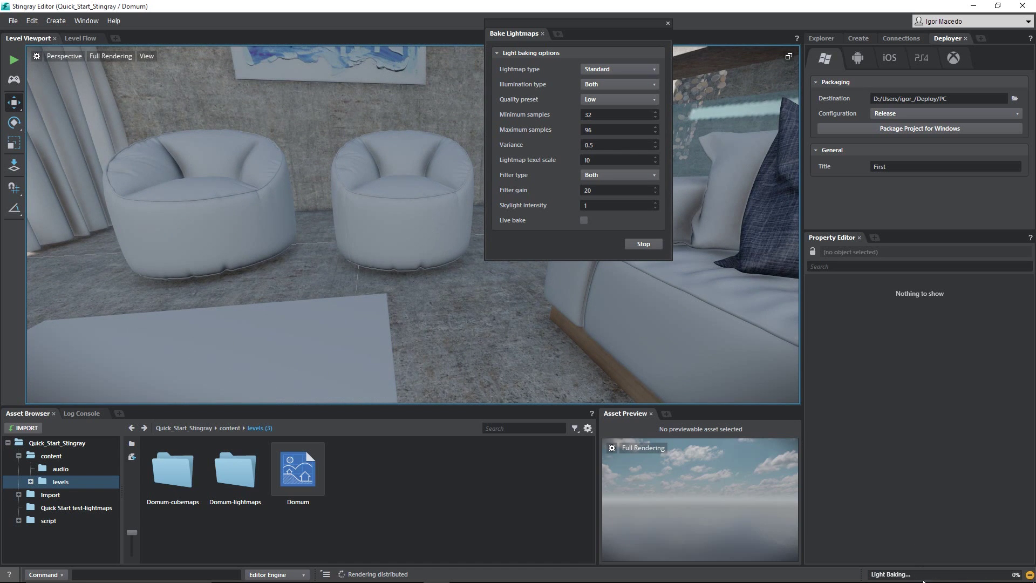
pyautogui.moveTo(912, 577)
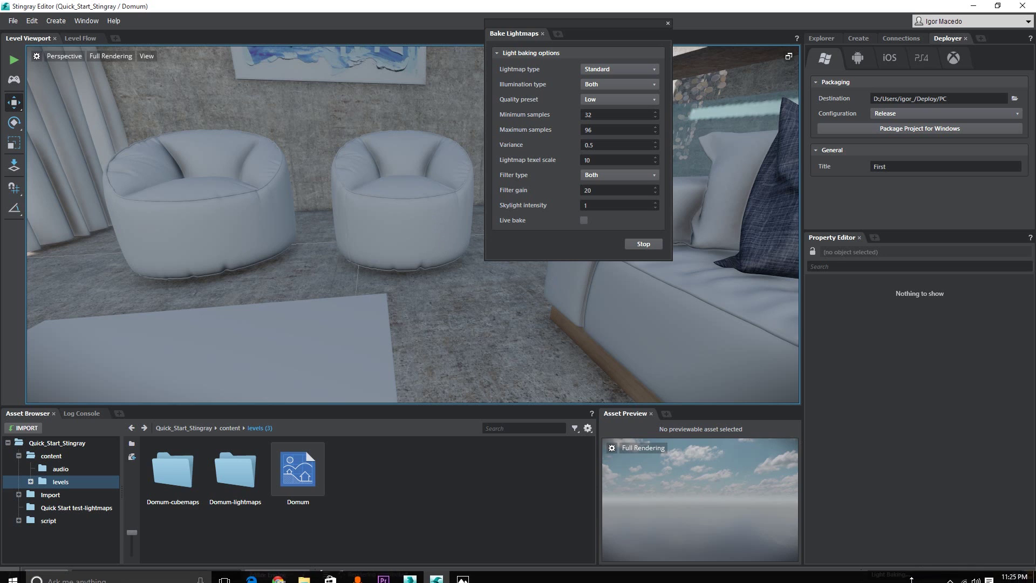
pyautogui.rightClick(855, 574)
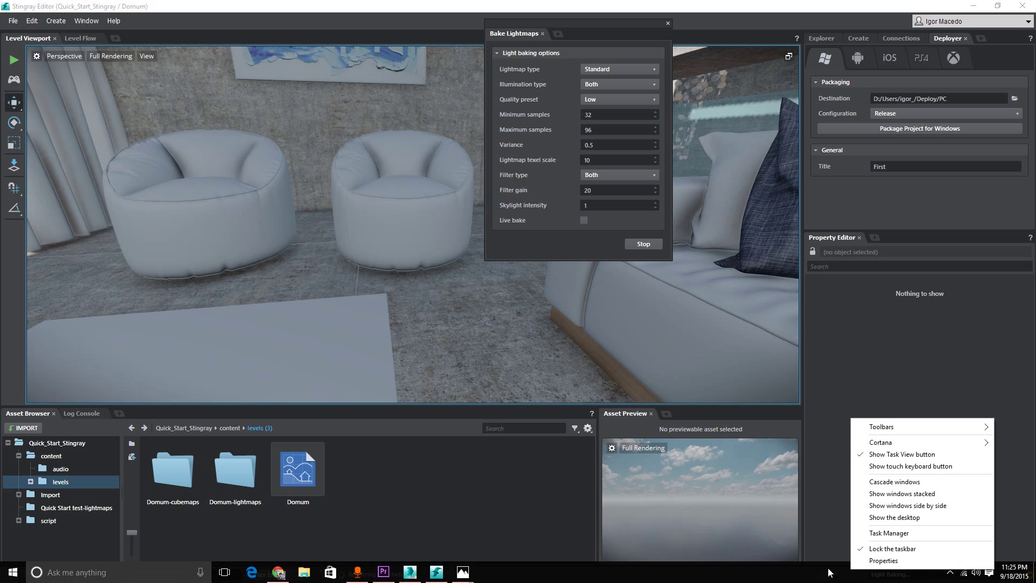
pyautogui.click(881, 533)
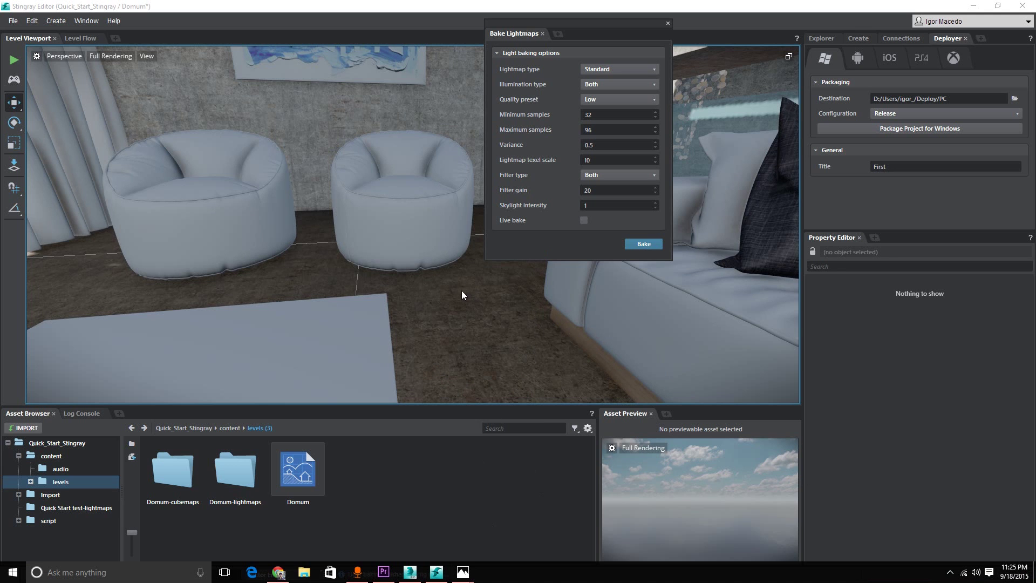
# Step: Examine the per-core CPU utilization in the Windows Task Manager and close it
pyautogui.hotkey('ctrl', 'shift', 'Escape')
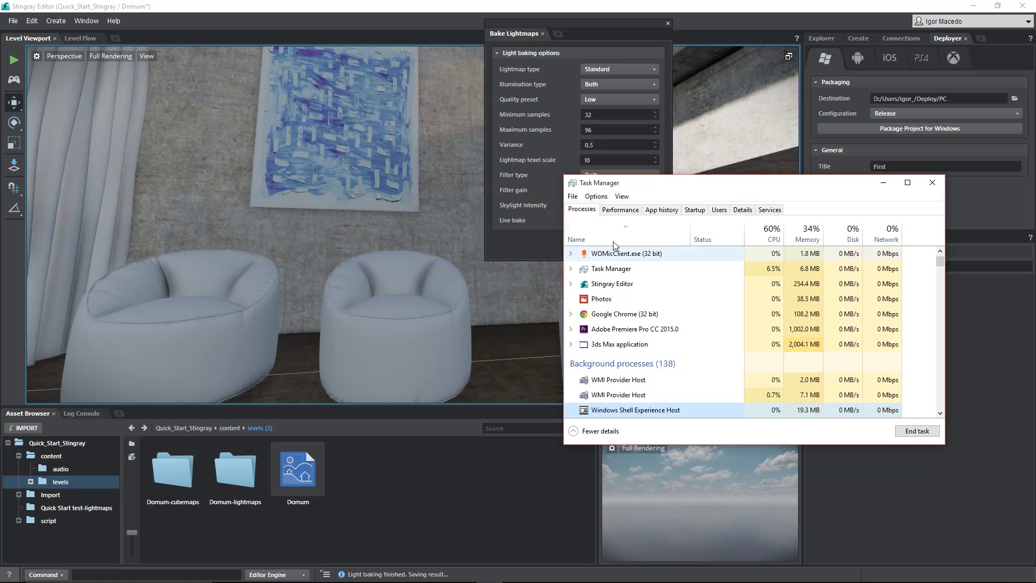
pyautogui.click(620, 210)
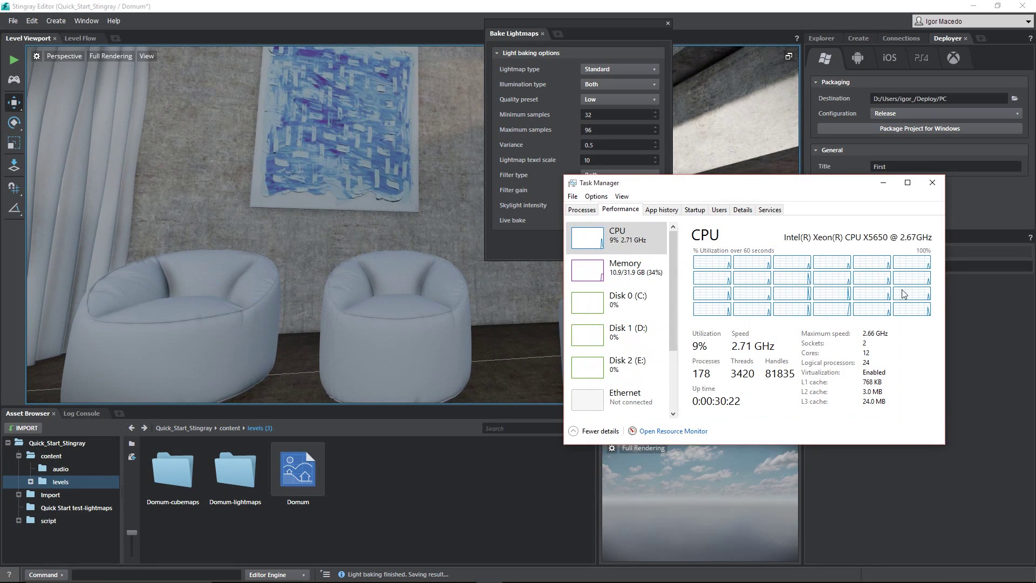
pyautogui.click(932, 185)
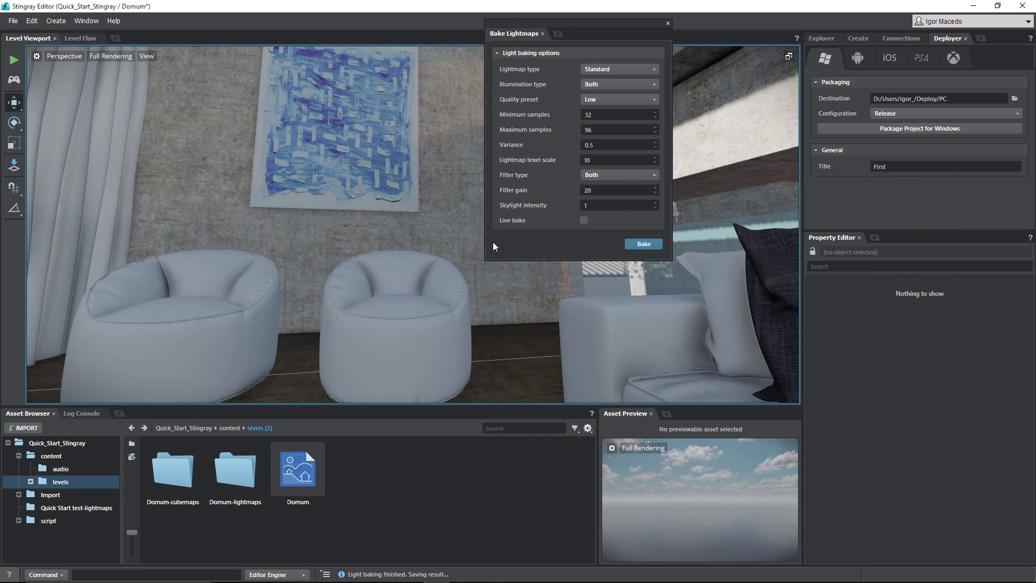
# Step: View the baked seating area from above, facing the kitchen, and move the Bake Lightmaps window lower over the viewport
pyautogui.moveTo(413, 225)
pyautogui.mouseDown(button='right')
pyautogui.moveTo(445, 213)
pyautogui.moveTo(384, 203)
pyautogui.moveTo(205, 222)
pyautogui.mouseUp(button='right')
pyautogui.press('w')
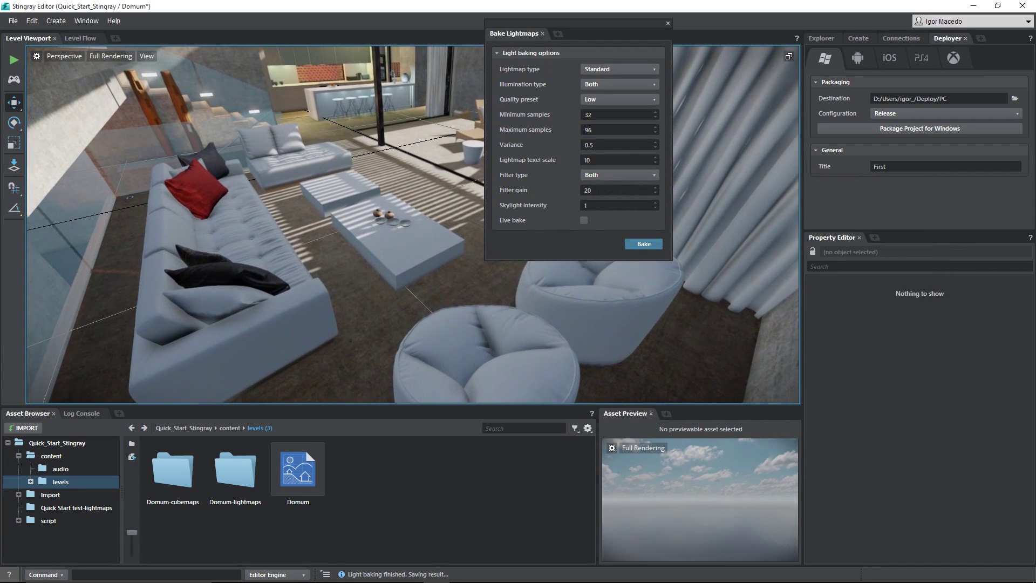
pyautogui.moveTo(453, 262); pyautogui.dragTo(465, 261, button='right')
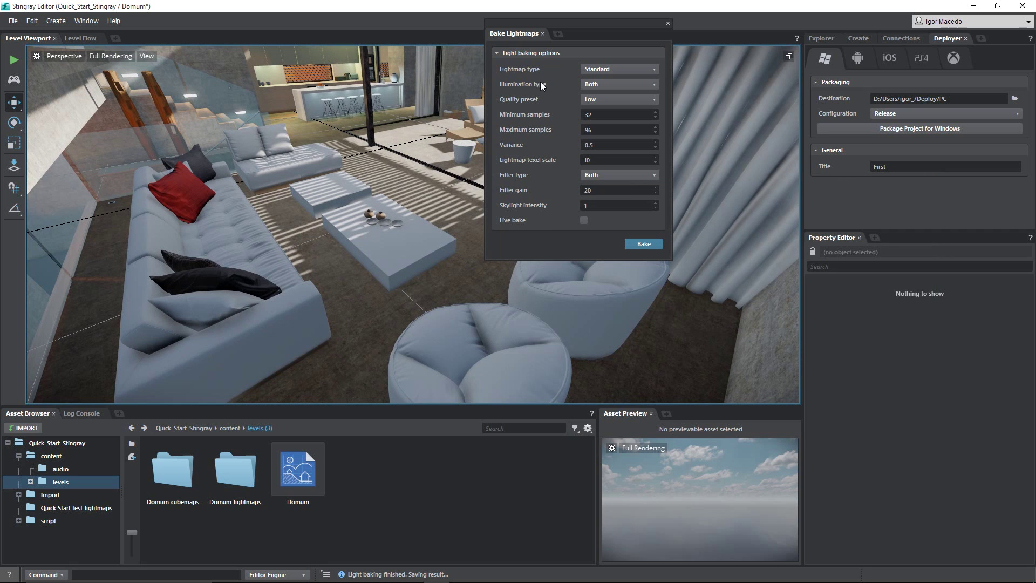
pyautogui.moveTo(542, 33); pyautogui.dragTo(386, 67)
# Step: Switch to Photos, bring up both kitchen interior images, and view the red-cushion version maximized before restoring its window
pyautogui.hotkey('alt', 'Tab')
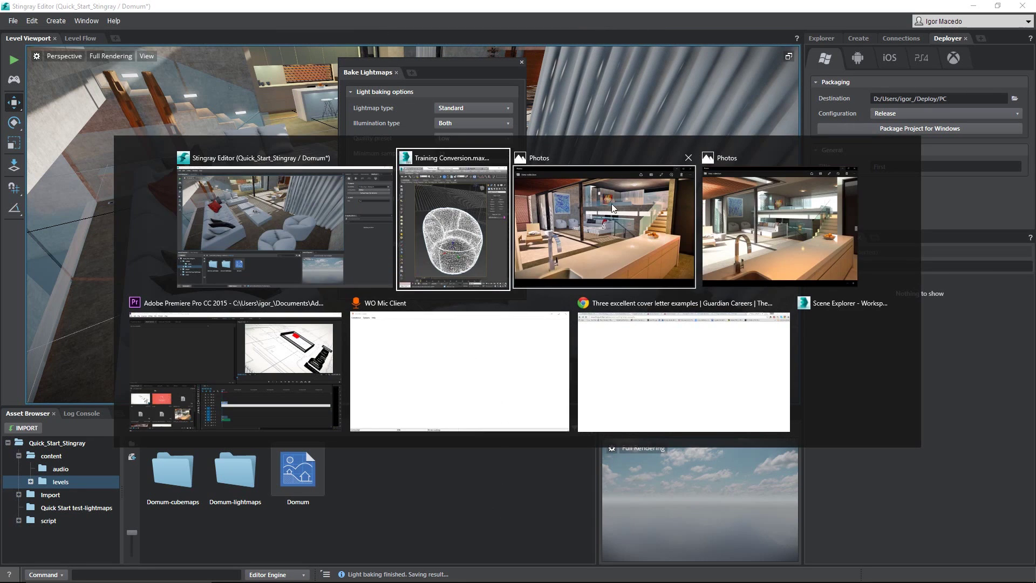
pyautogui.click(630, 196)
pyautogui.hotkey('alt', 'Tab')
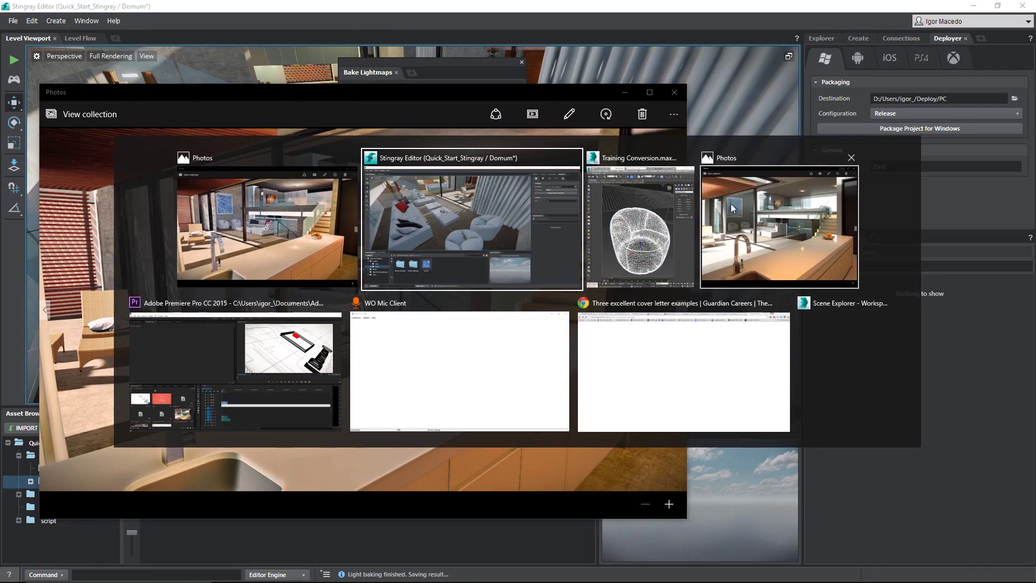
pyautogui.click(710, 202)
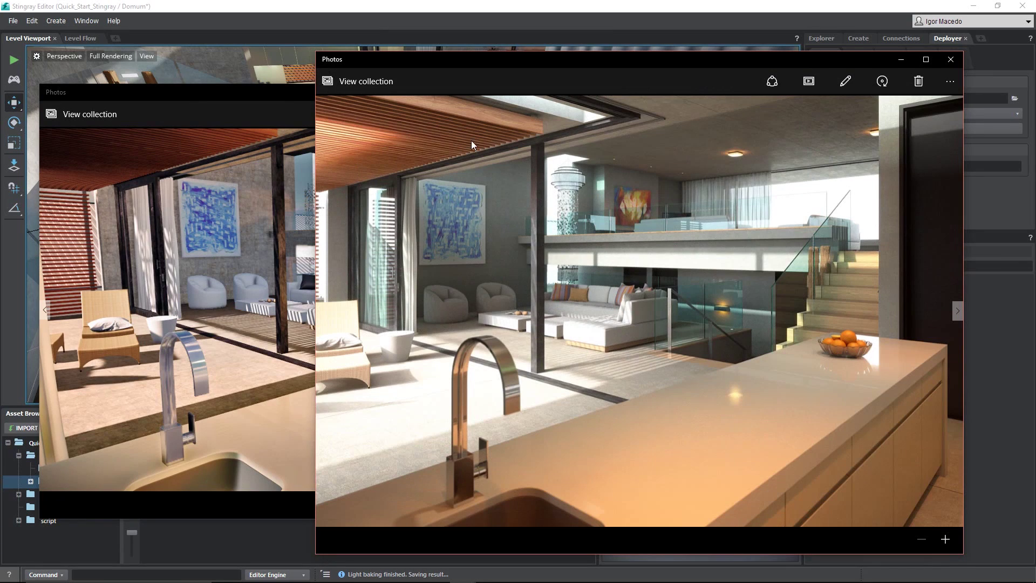
pyautogui.click(267, 93)
pyautogui.moveTo(364, 93); pyautogui.dragTo(494, 64)
pyautogui.doubleClick(494, 64)
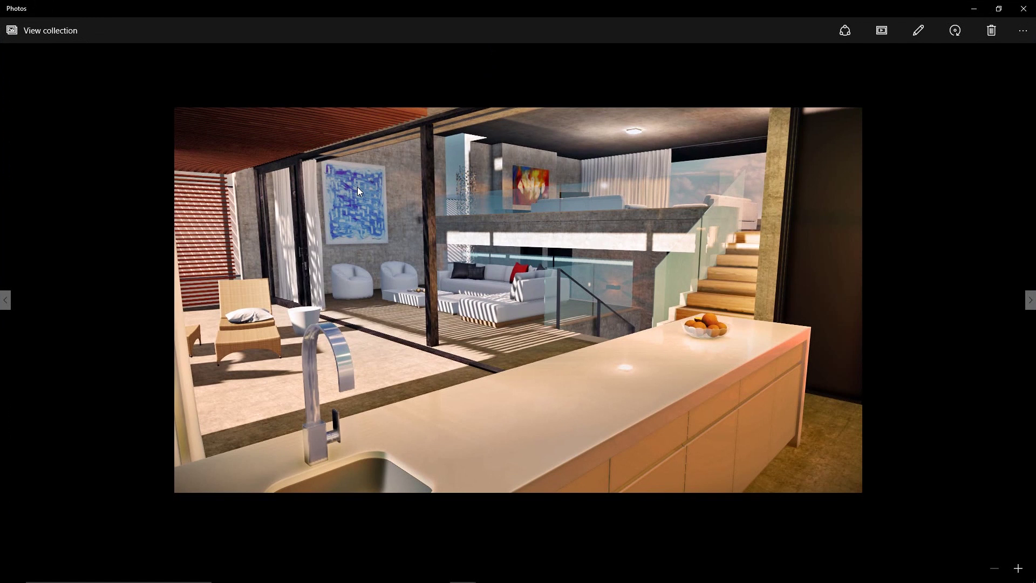
pyautogui.doubleClick(412, 11)
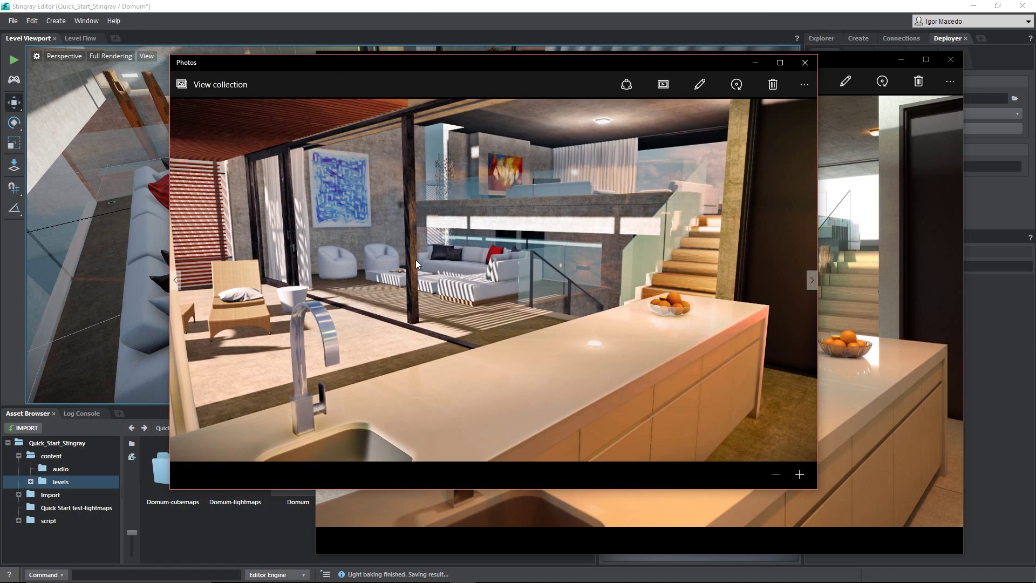
# Step: View the kitchen image with the striped cushions maximized, restore its window and offset the two image windows
pyautogui.click(834, 274)
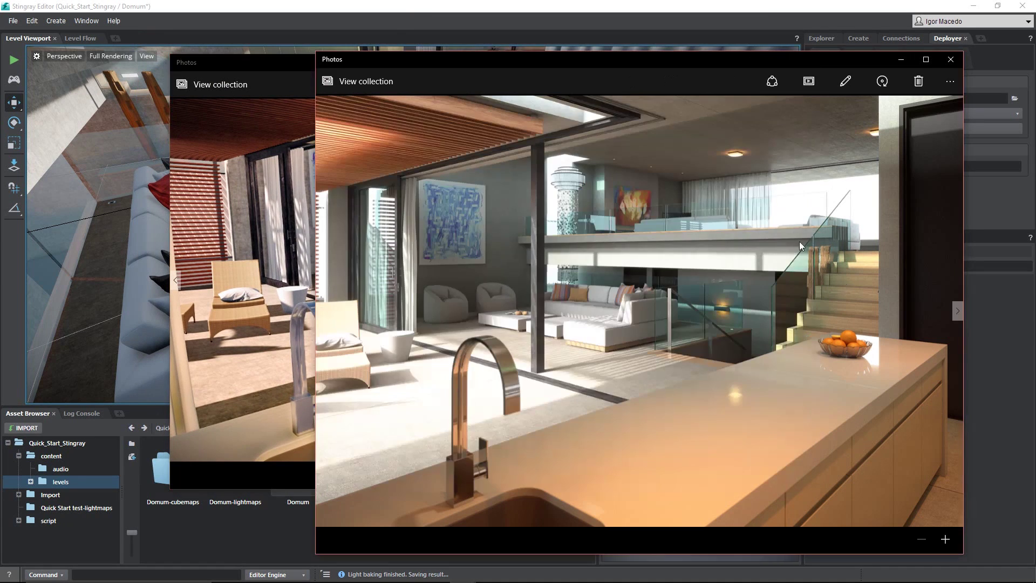
pyautogui.doubleClick(637, 62)
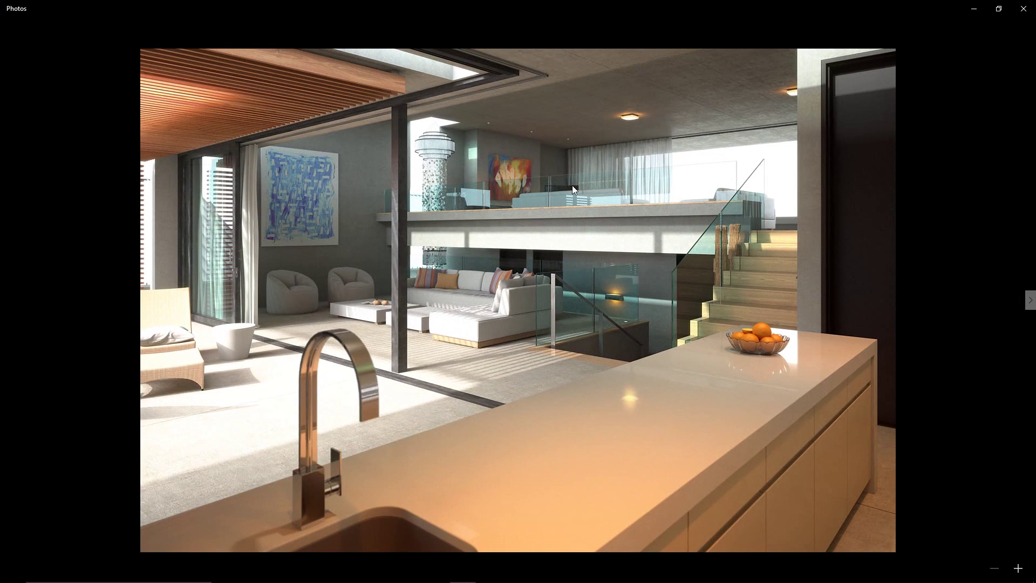
pyautogui.moveTo(610, 6); pyautogui.dragTo(554, 39)
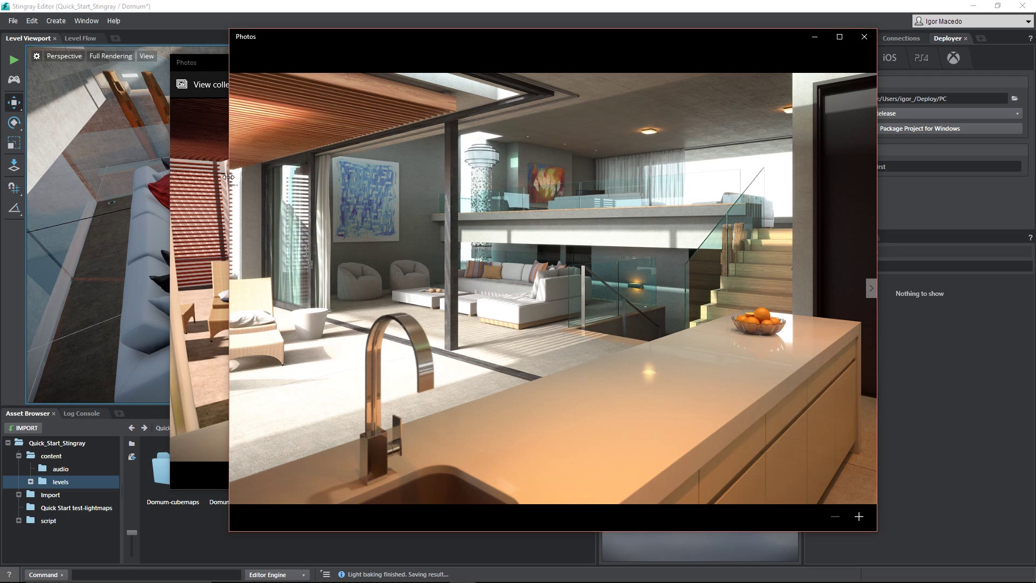
pyautogui.click(216, 182)
pyautogui.moveTo(379, 68); pyautogui.dragTo(301, 59)
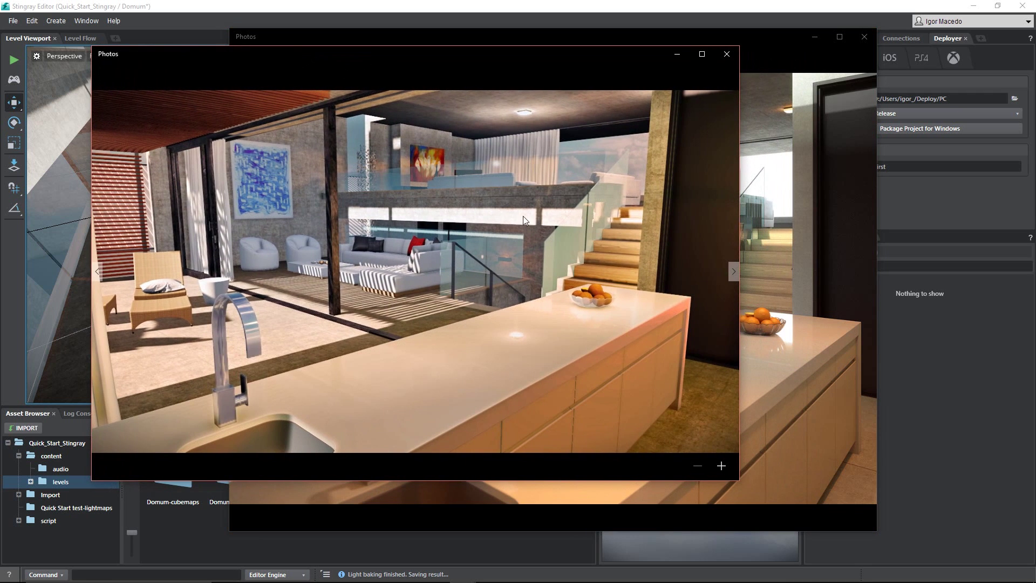
# Step: Maximize both kitchen images and alternate between them to compare their lighting and materials
pyautogui.doubleClick(459, 55)
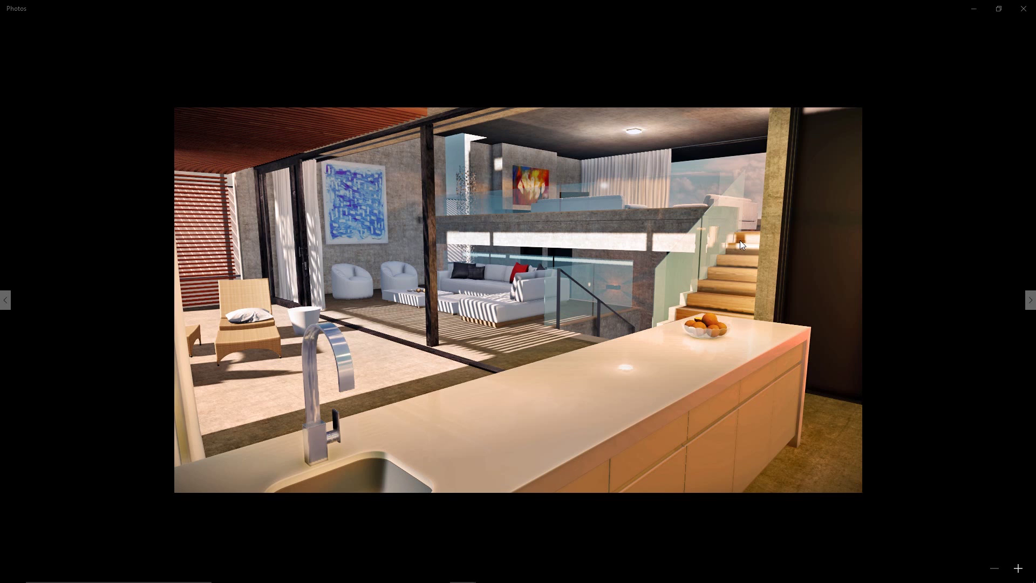
pyautogui.hotkey('alt', 'Tab')
pyautogui.doubleClick(497, 38)
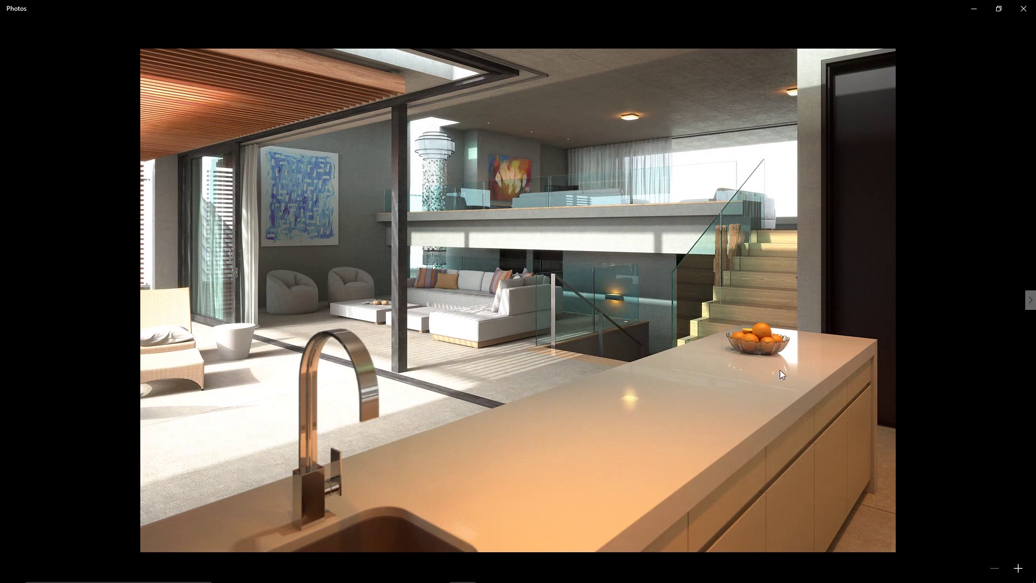
pyautogui.press('Right')
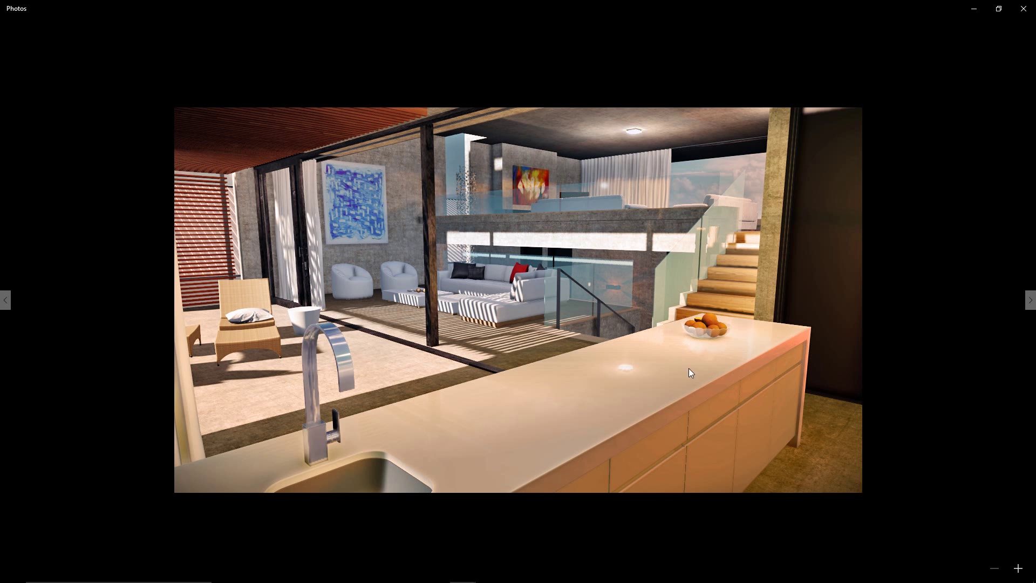
pyautogui.press('Left')
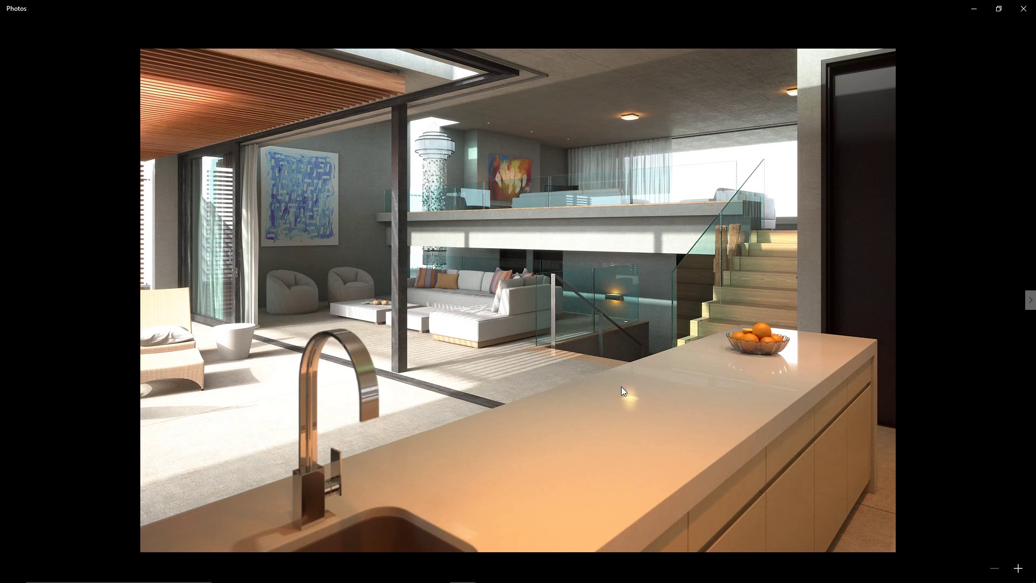
pyautogui.press('Right')
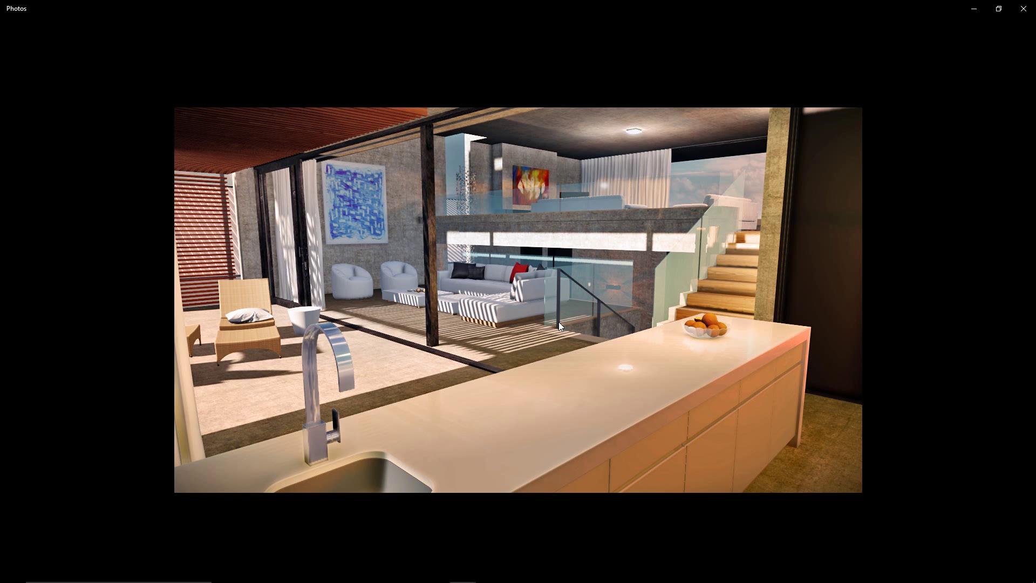
pyautogui.hotkey('alt', 'Tab')
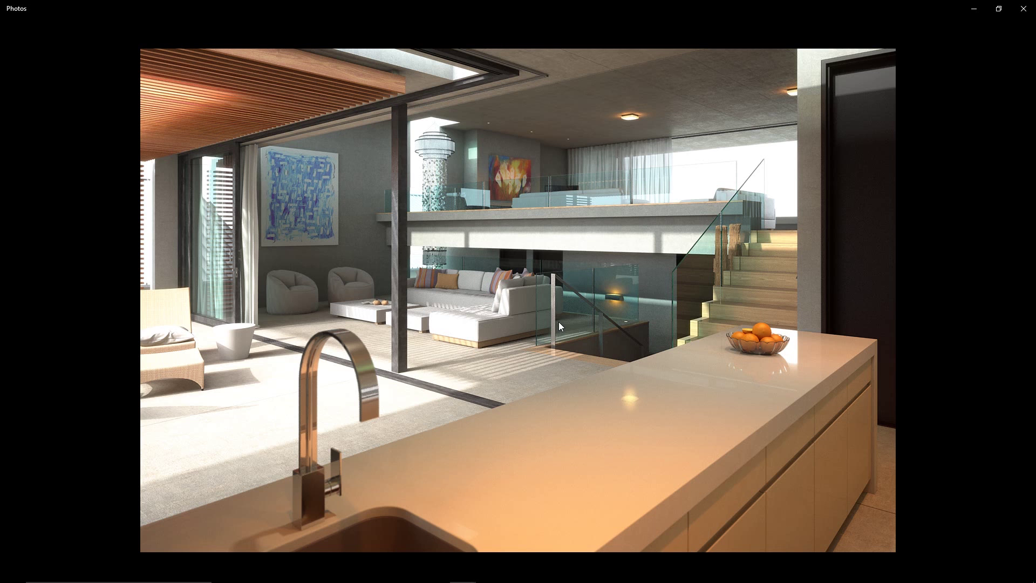
# Step: Switch to the Stingray Editor, move the Bake Lightmaps window clear of the coffee tables and view the seating area
pyautogui.hotkey('alt', 'Tab')
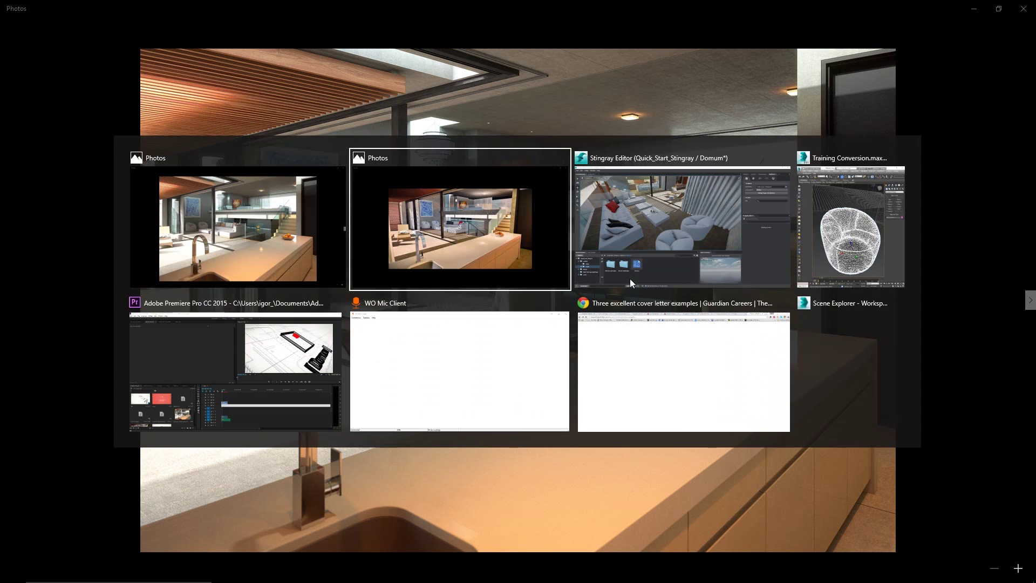
pyautogui.click(624, 278)
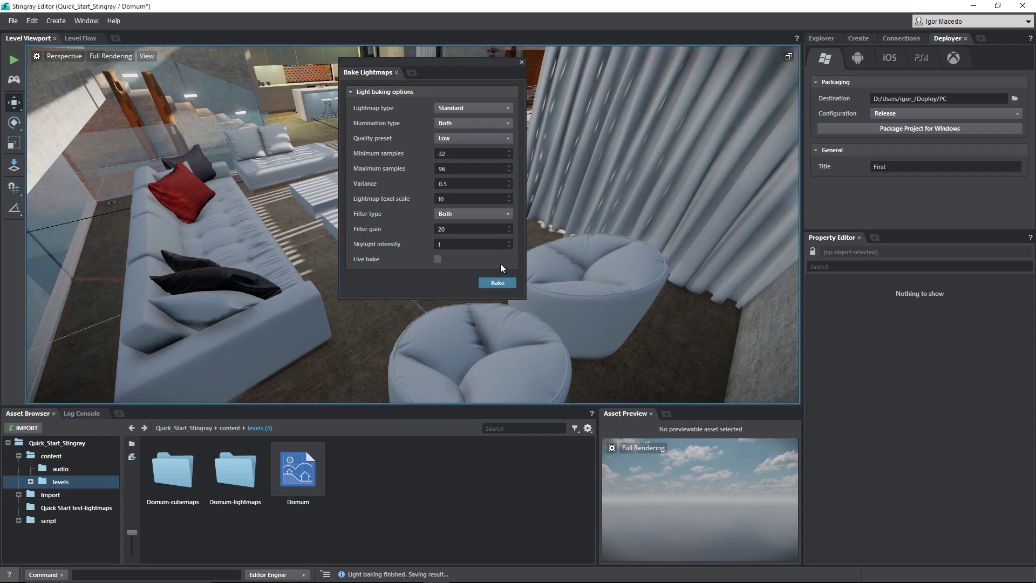
pyautogui.click(438, 61)
pyautogui.moveTo(438, 61); pyautogui.dragTo(639, 80)
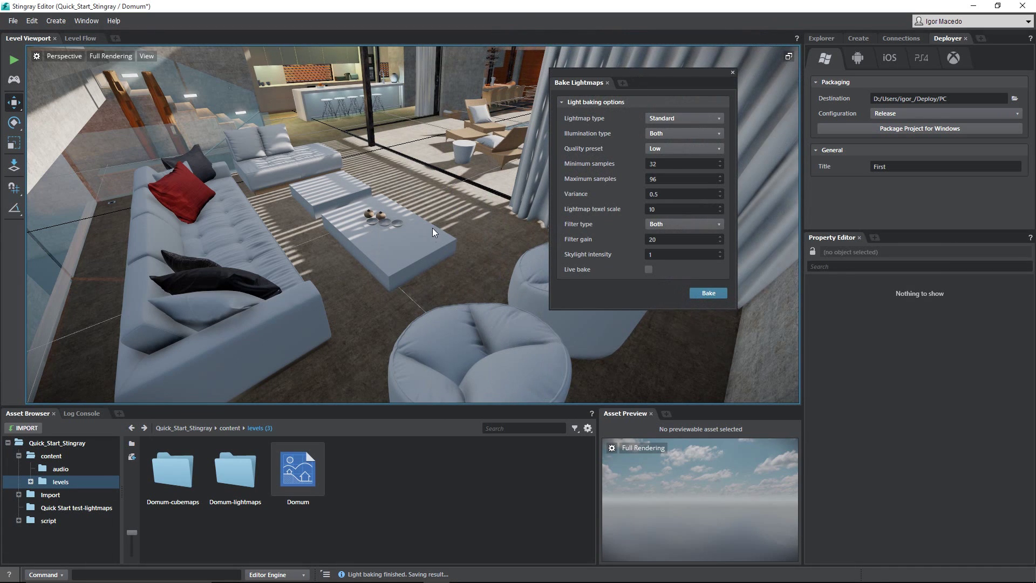
pyautogui.moveTo(432, 241)
pyautogui.mouseDown(button='right')
pyautogui.moveTo(435, 218)
pyautogui.moveTo(432, 236)
pyautogui.mouseUp(button='right')
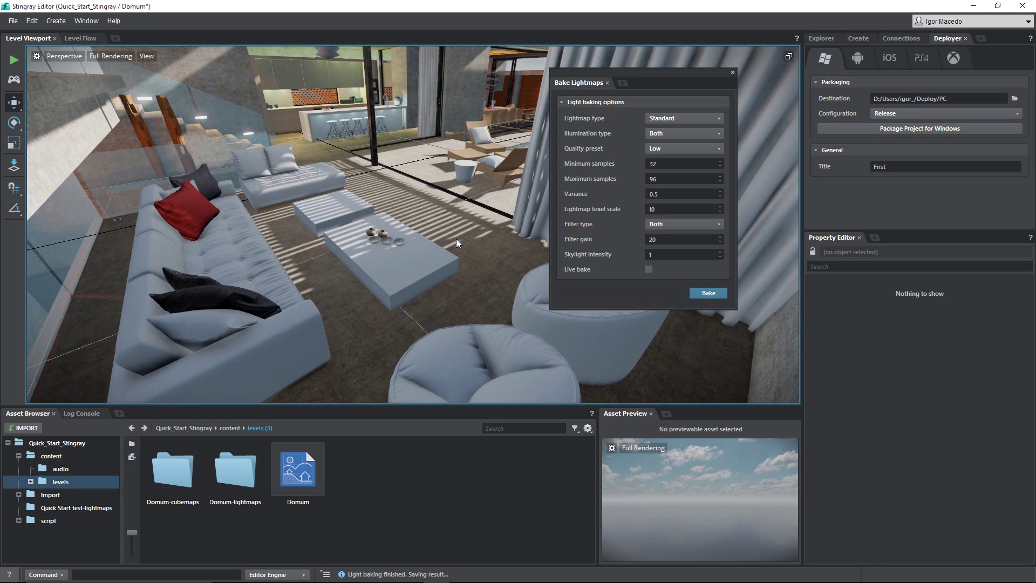
# Step: Switch back to Photos and compare the two kitchen images again, ending on the red-cushion version
pyautogui.hotkey('alt', 'Tab')
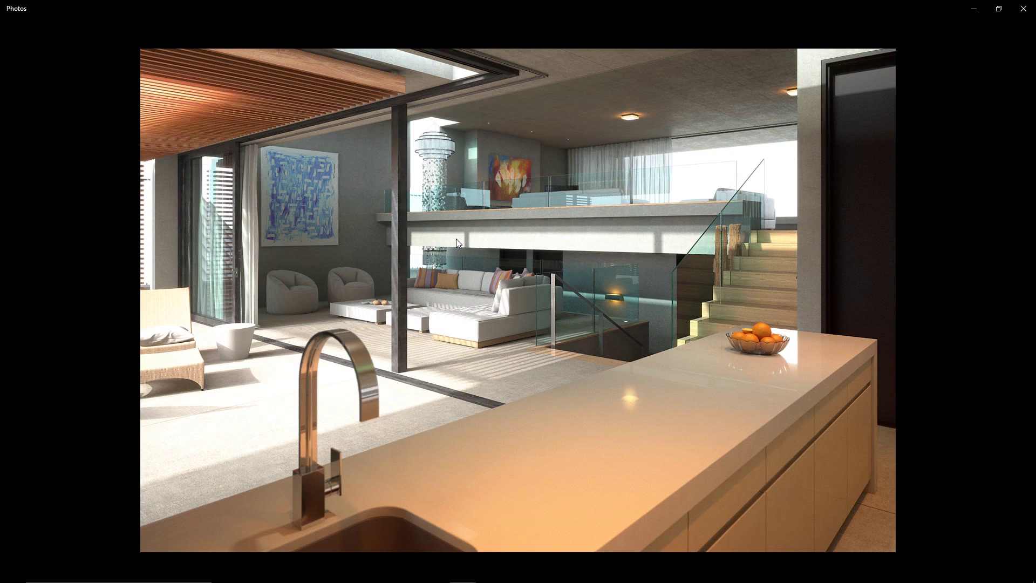
pyautogui.hotkey('alt', 'Tab')
pyautogui.hotkey('alt', 'Tab')
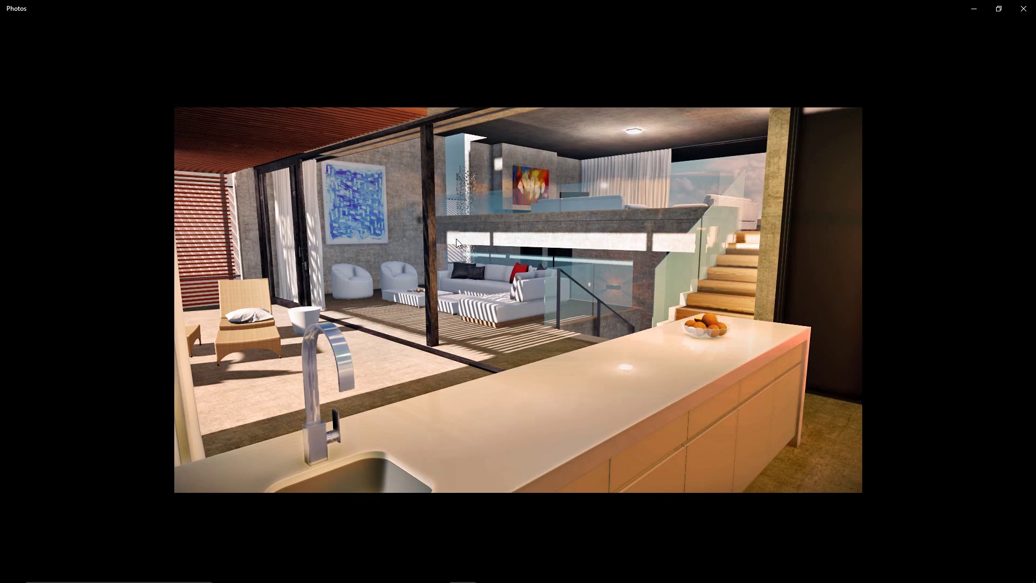